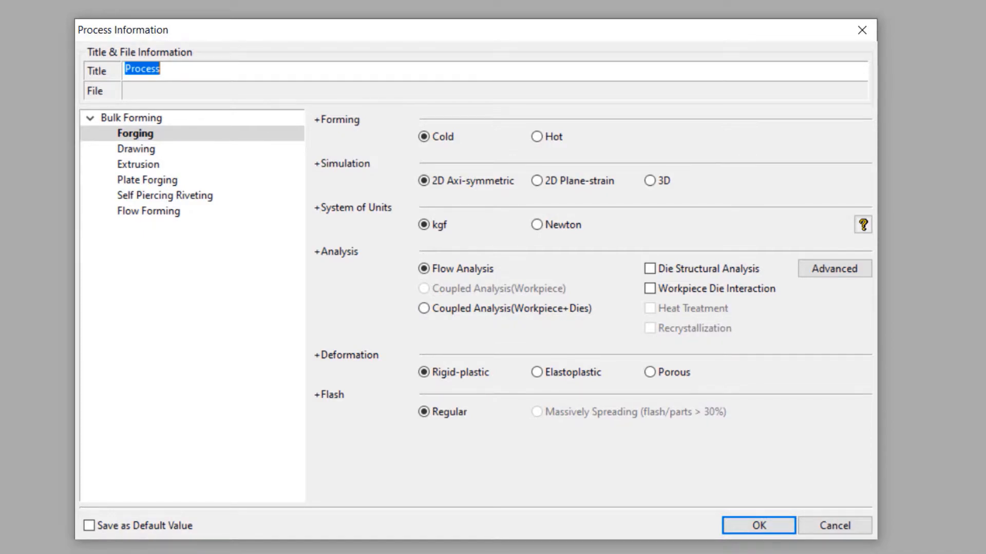
- Set up a cold 2D axi-symmetric forging process in Newton units, with flow analysis, elastoplastic deformation and regular flash
{"action": "left_click", "coordinate": [448, 139]}
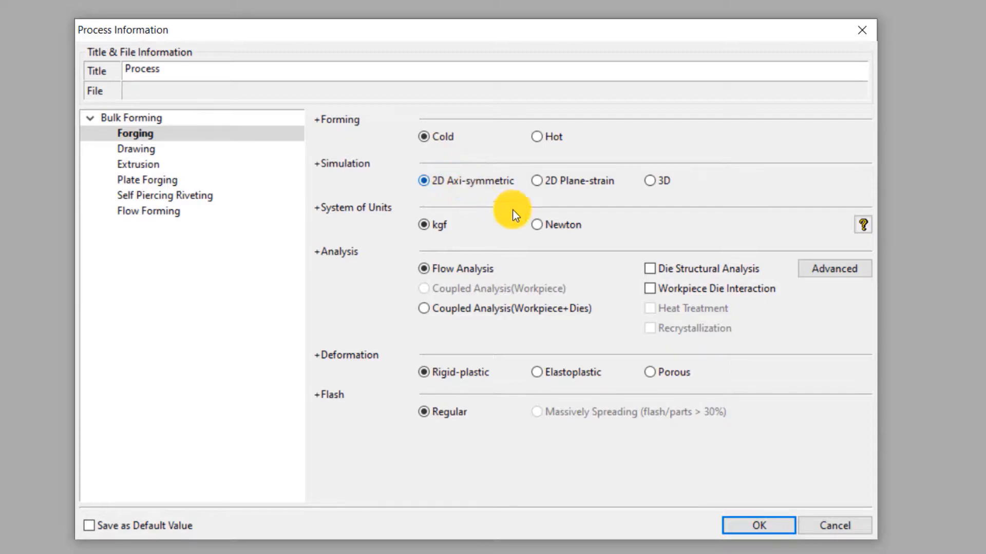
{"action": "left_click", "coordinate": [535, 226]}
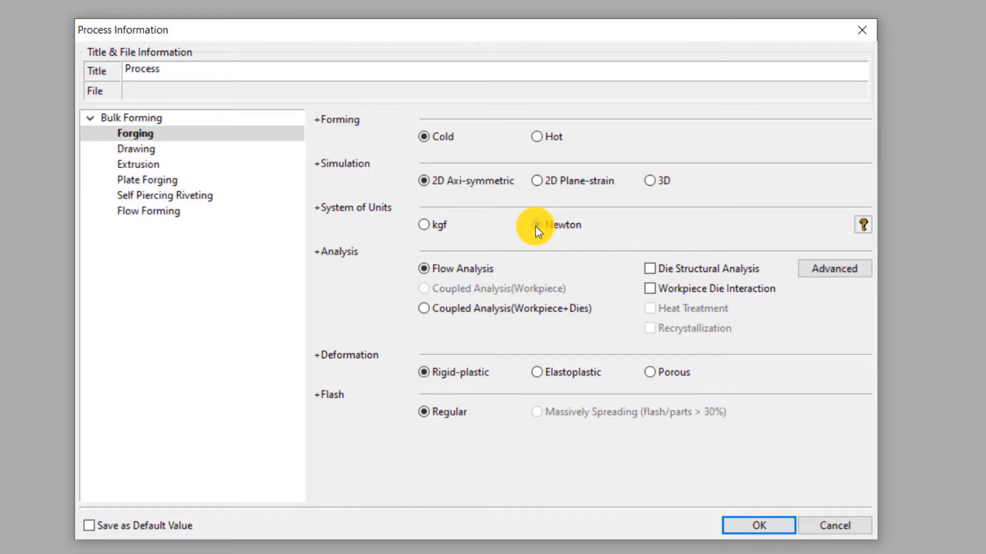
{"action": "left_click", "coordinate": [457, 272]}
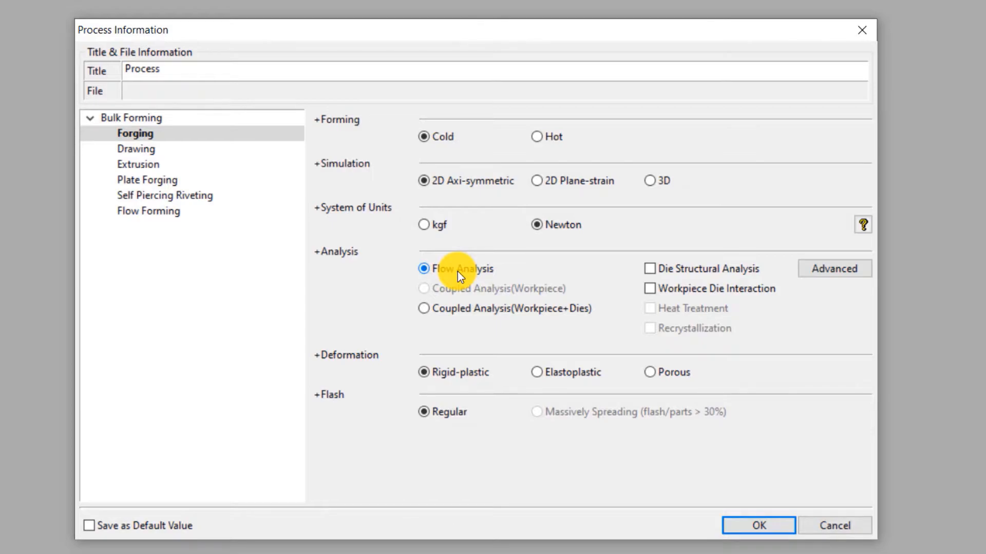
{"action": "left_click", "coordinate": [539, 378]}
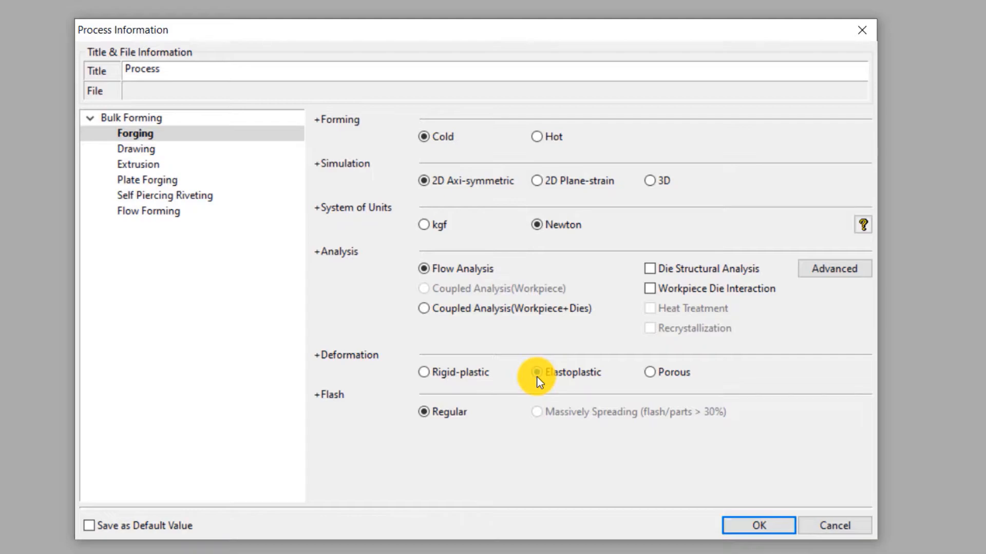
{"action": "left_click", "coordinate": [538, 378]}
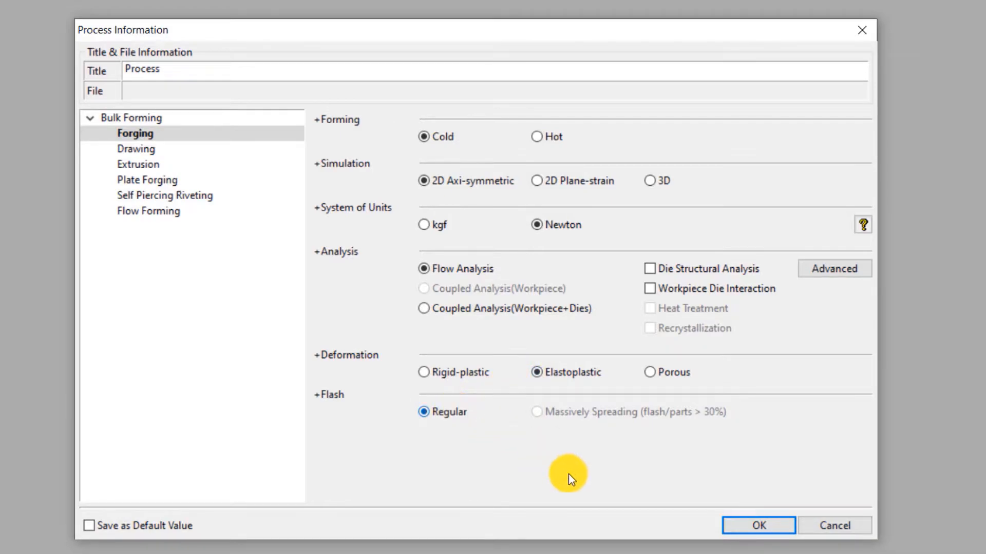
{"action": "left_click", "coordinate": [731, 525]}
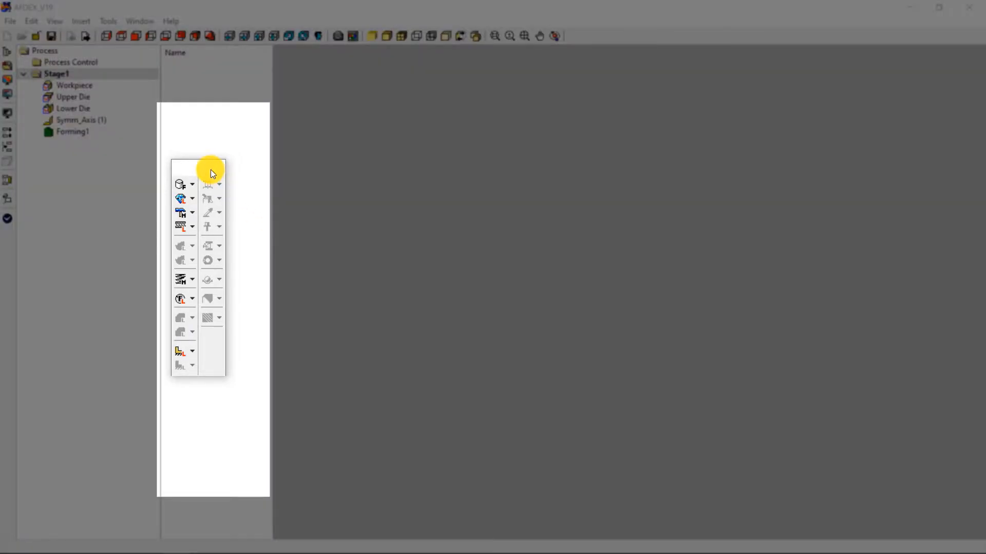
- Import the die and workpiece models from 2D_ex14.dxf, declining automatic creation of the overall process
{"action": "left_click_drag", "start_coordinate": [210, 169], "coordinate": [224, 192]}
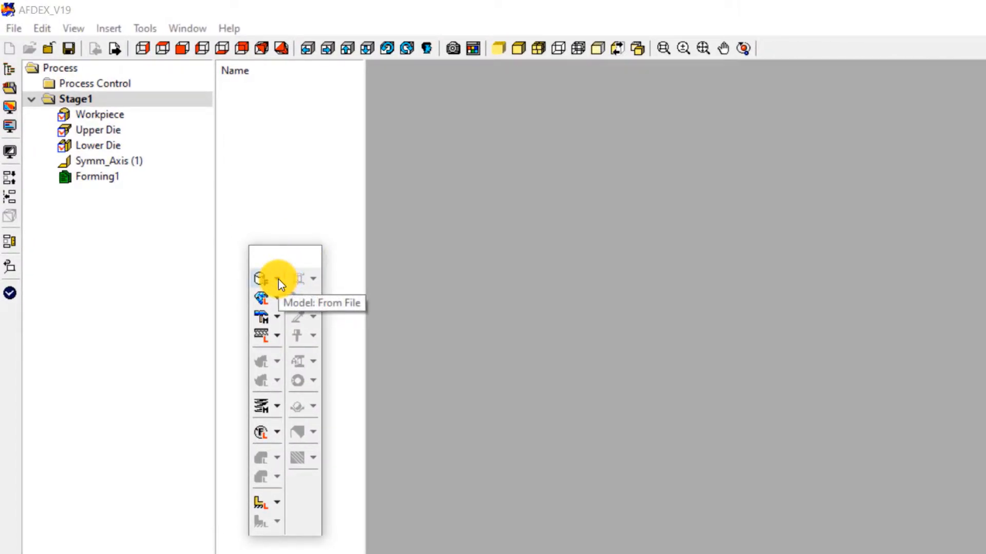
{"action": "left_click", "coordinate": [278, 279]}
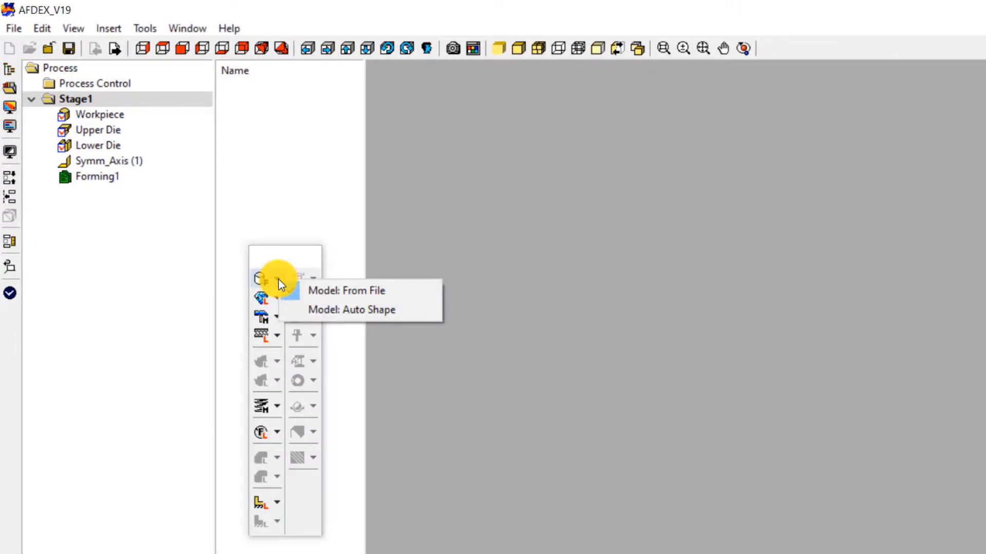
{"action": "left_click", "coordinate": [339, 293]}
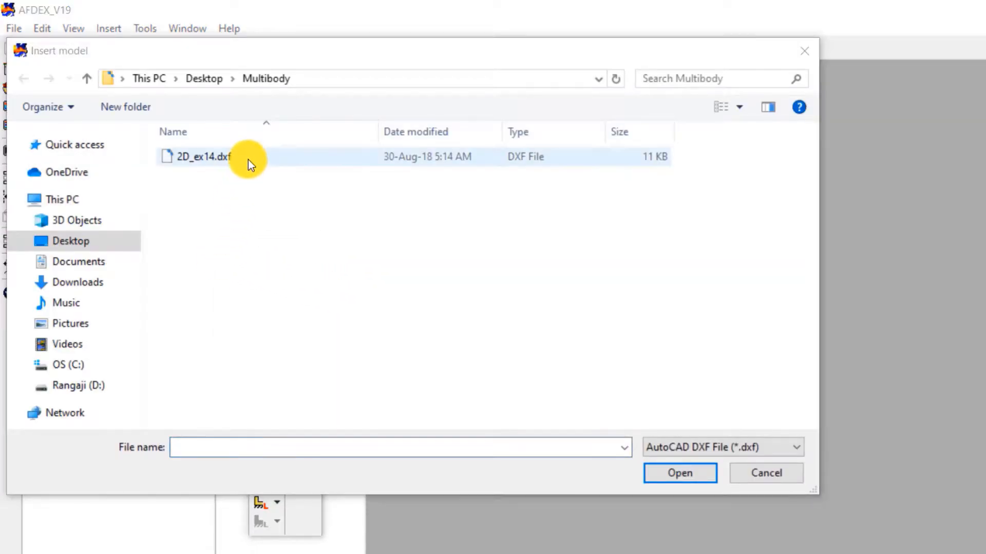
{"action": "left_click", "coordinate": [248, 159]}
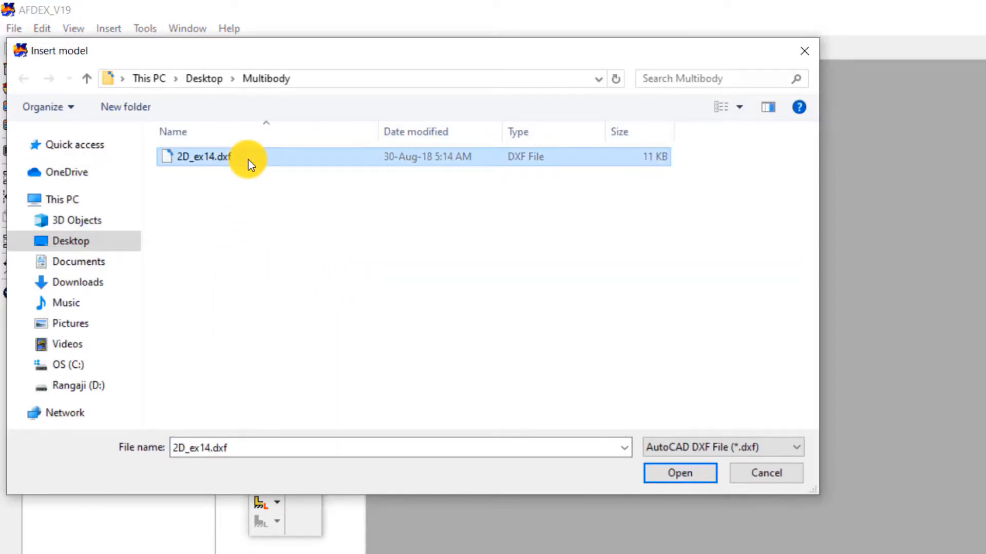
{"action": "left_click", "coordinate": [681, 475]}
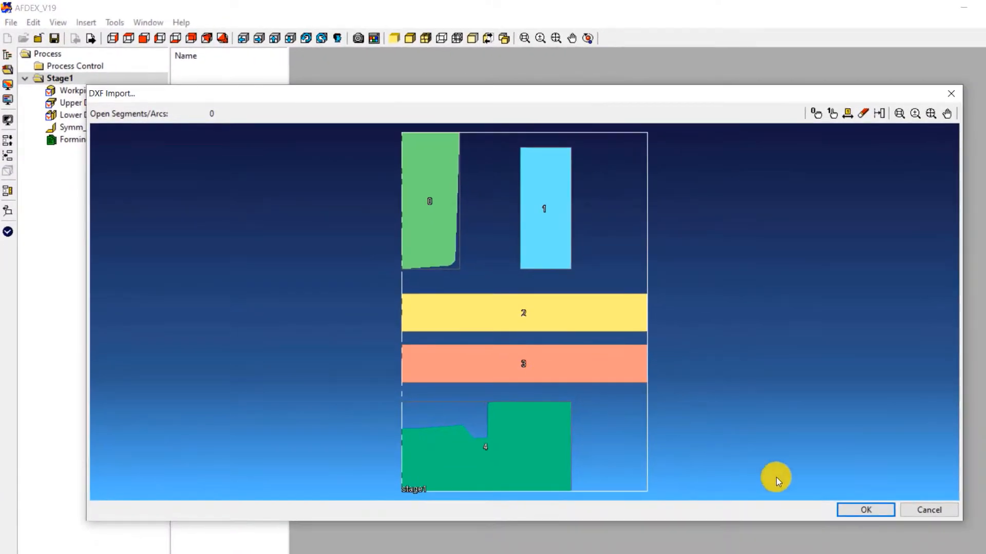
{"action": "left_click", "coordinate": [865, 510]}
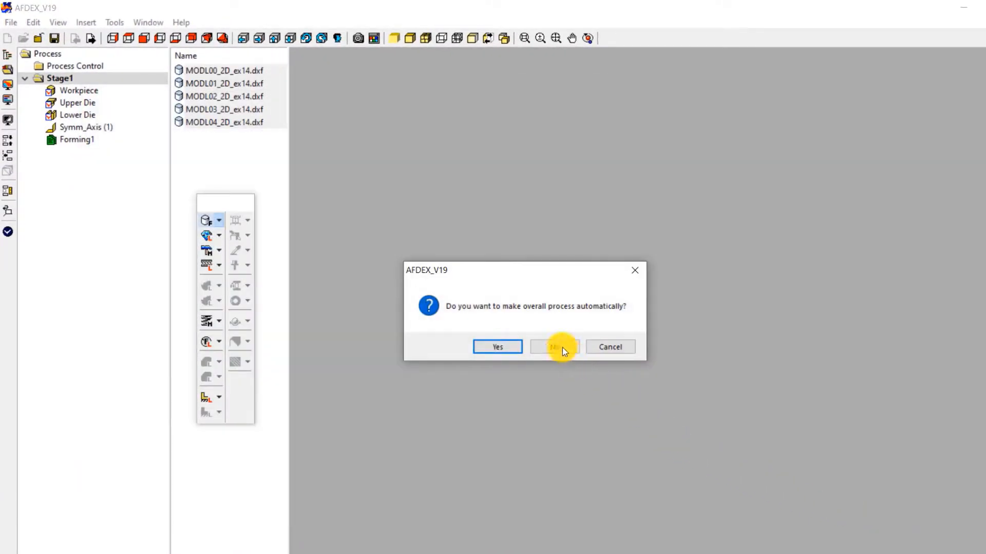
{"action": "left_click", "coordinate": [562, 347]}
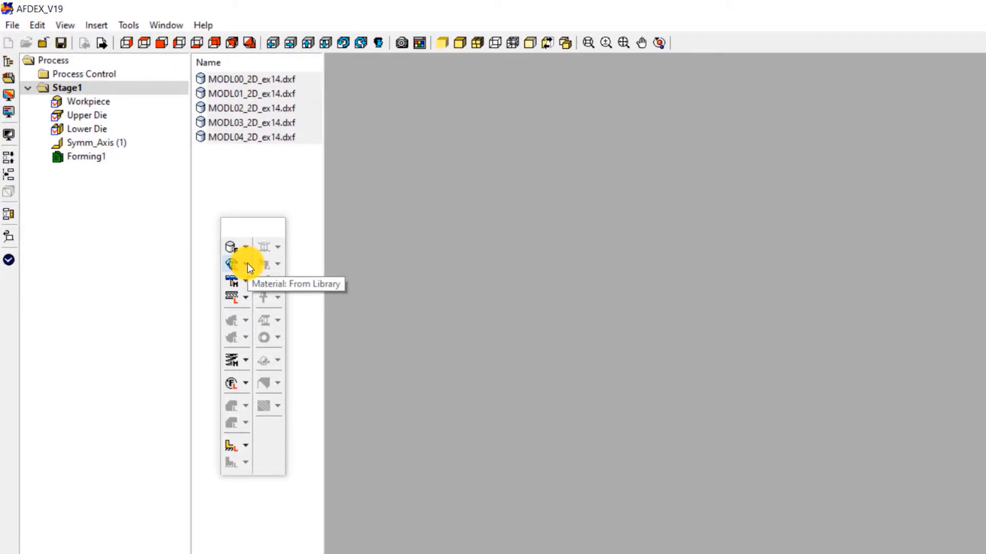
- Load the aluminum material AA_6063(T=20C)_M1 from the material library
{"action": "left_click", "coordinate": [248, 264]}
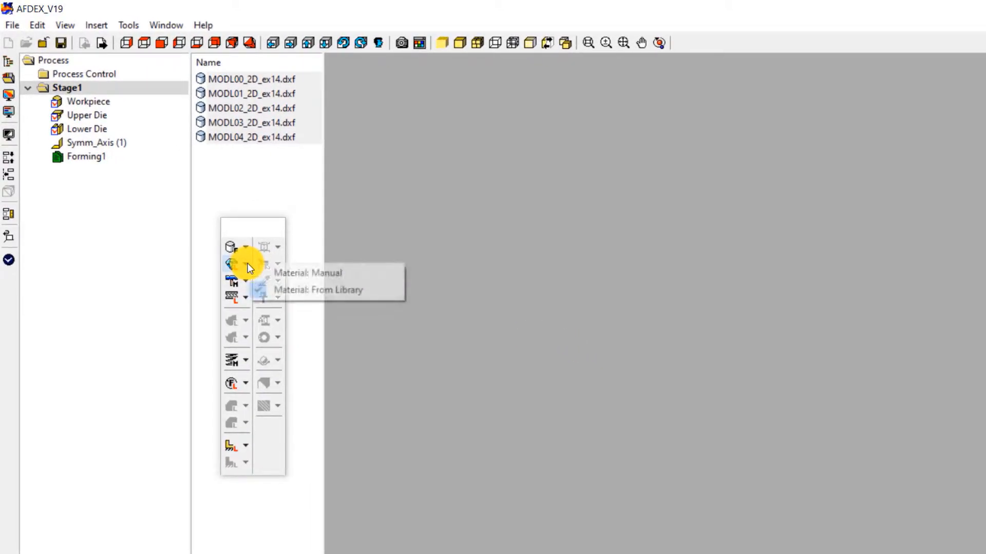
{"action": "left_click", "coordinate": [291, 288]}
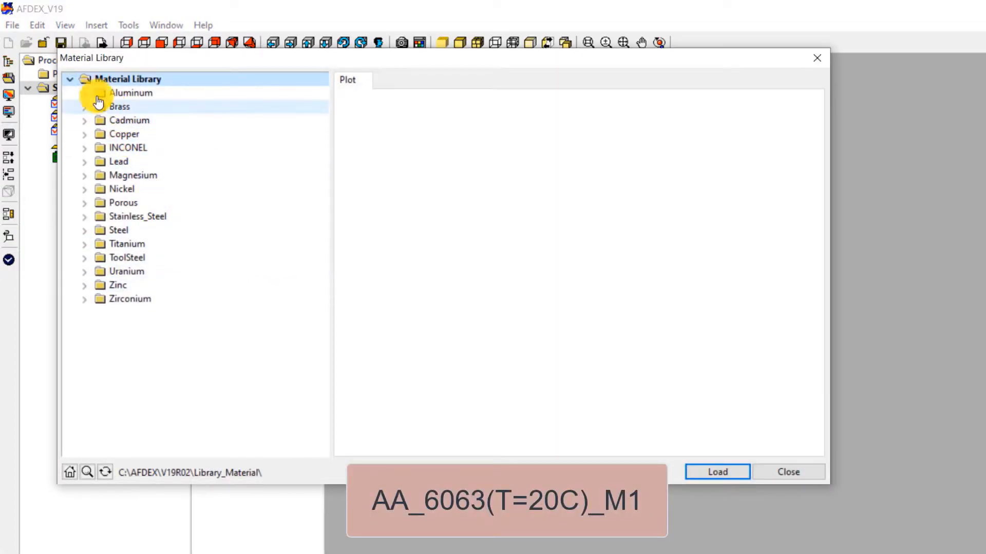
{"action": "left_click", "coordinate": [85, 93]}
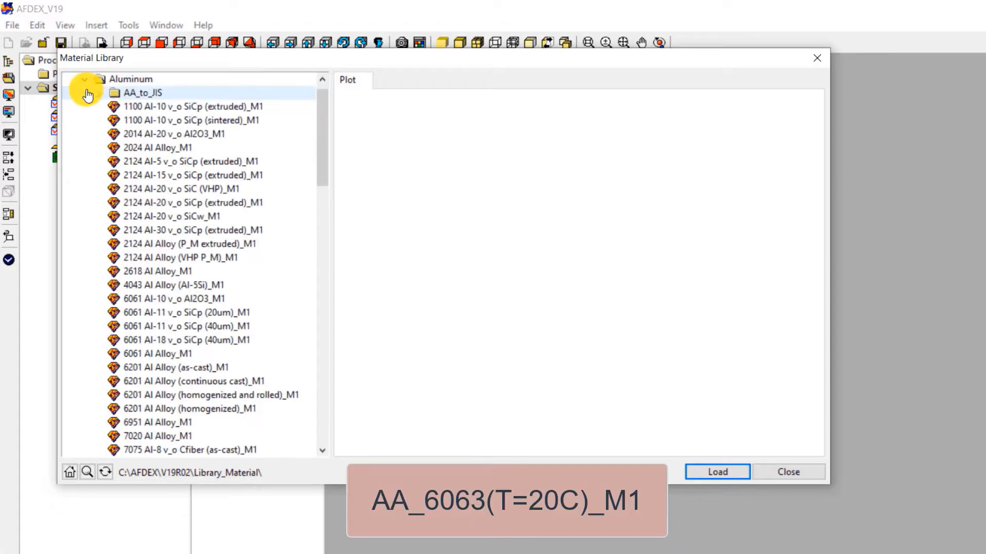
{"action": "left_click_drag", "start_coordinate": [320, 120], "coordinate": [301, 271]}
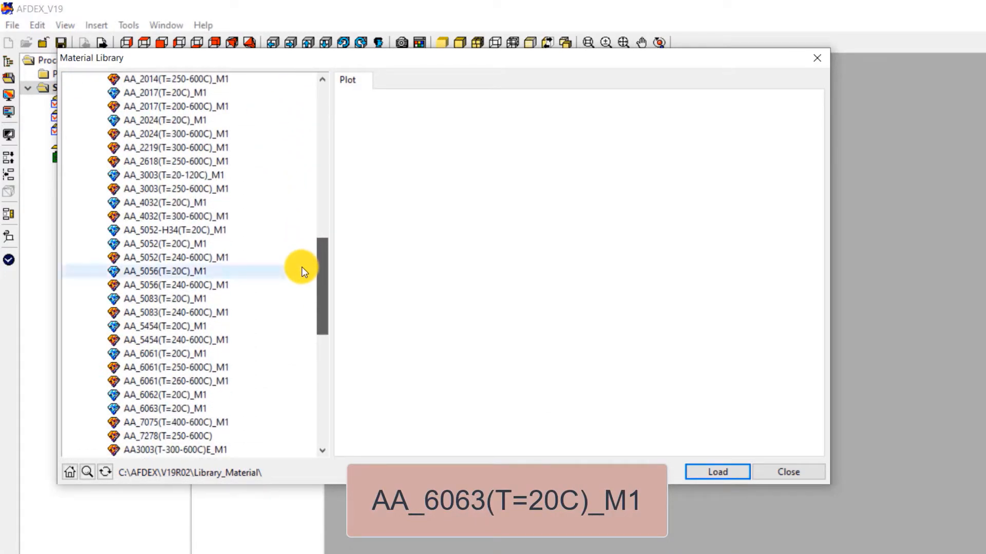
{"action": "left_click", "coordinate": [203, 408]}
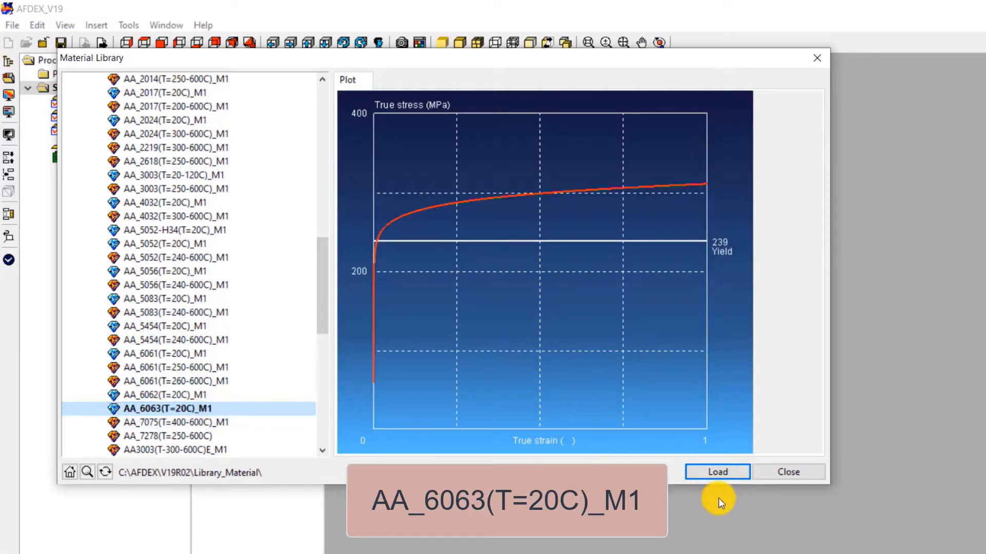
{"action": "left_click", "coordinate": [727, 469]}
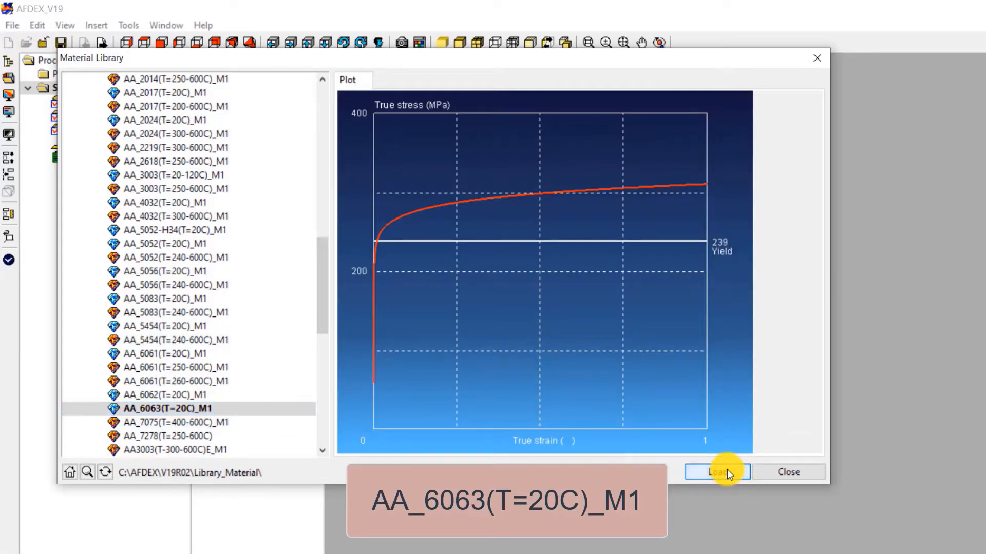
{"action": "left_click", "coordinate": [794, 473]}
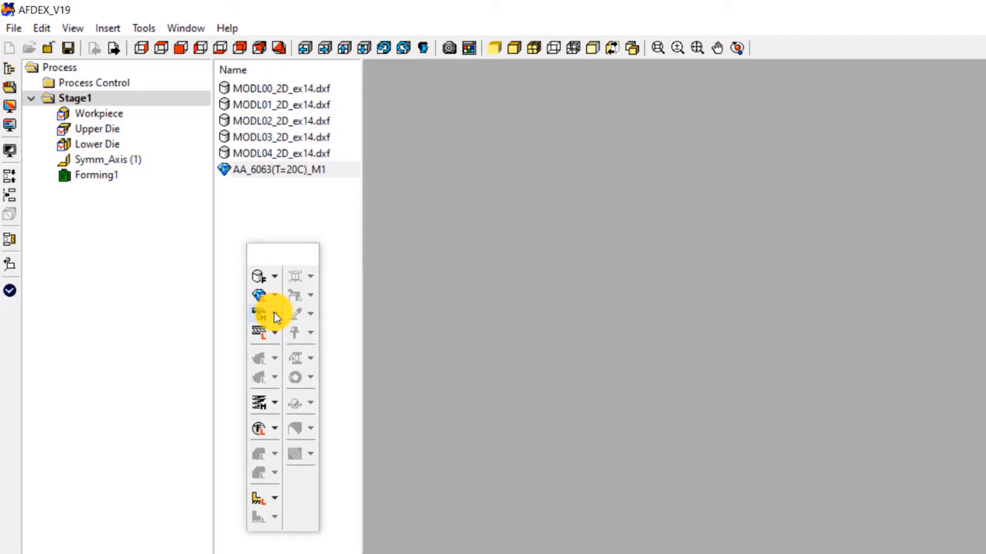
- Create a manual press with tabular motion and a y translational velocity of -1 mm/s
{"action": "left_click", "coordinate": [274, 314]}
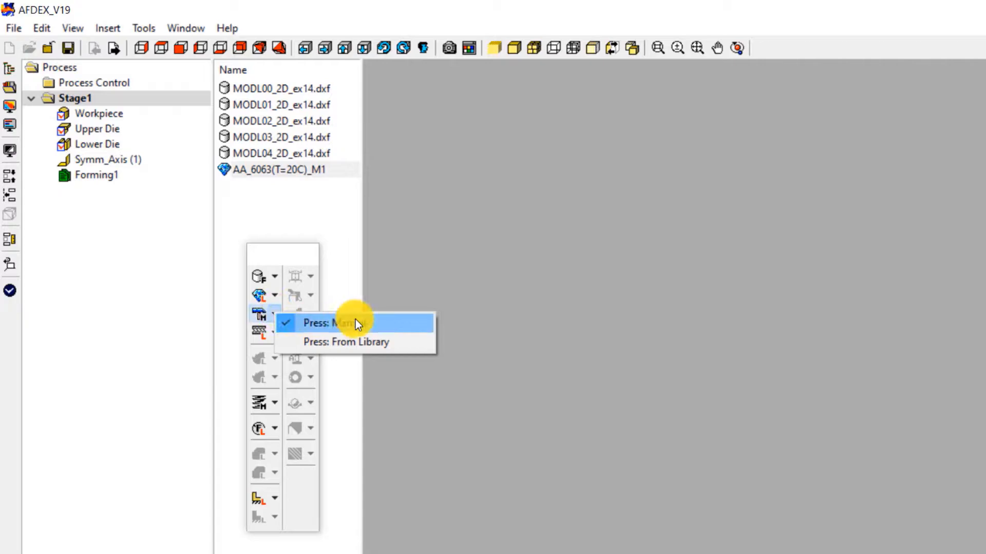
{"action": "left_click", "coordinate": [384, 322]}
{"action": "left_click", "coordinate": [343, 203]}
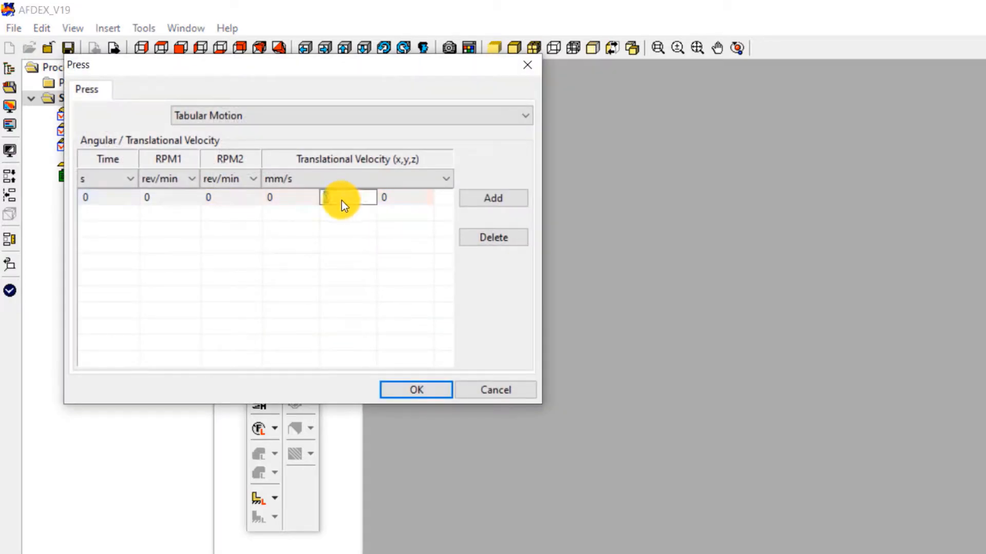
{"action": "type", "text": "-1"}
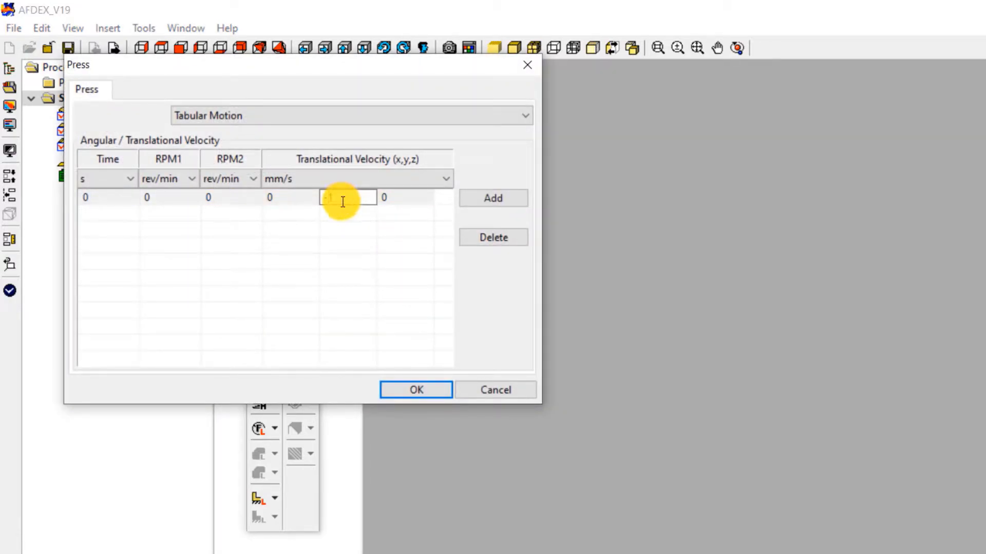
{"action": "left_click", "coordinate": [339, 261]}
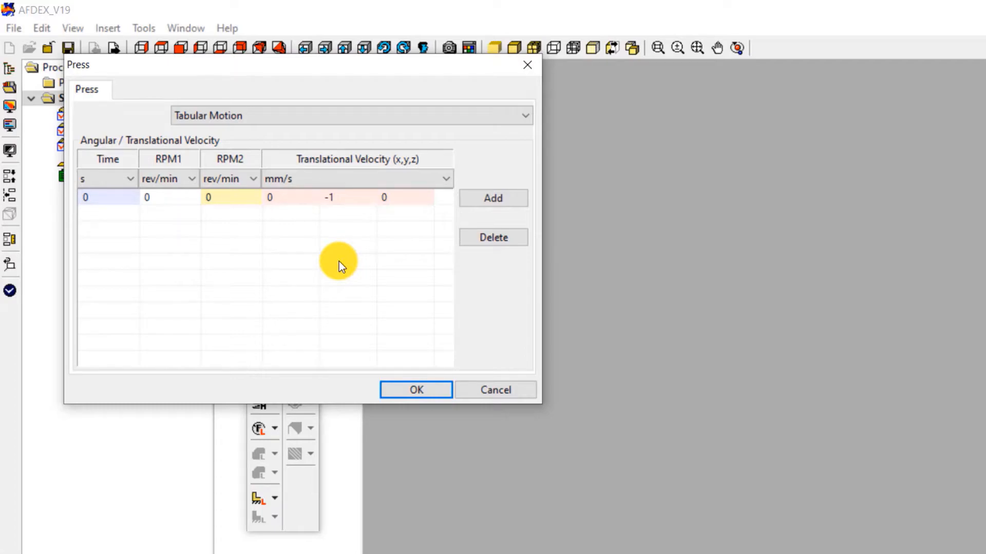
{"action": "left_click", "coordinate": [416, 386]}
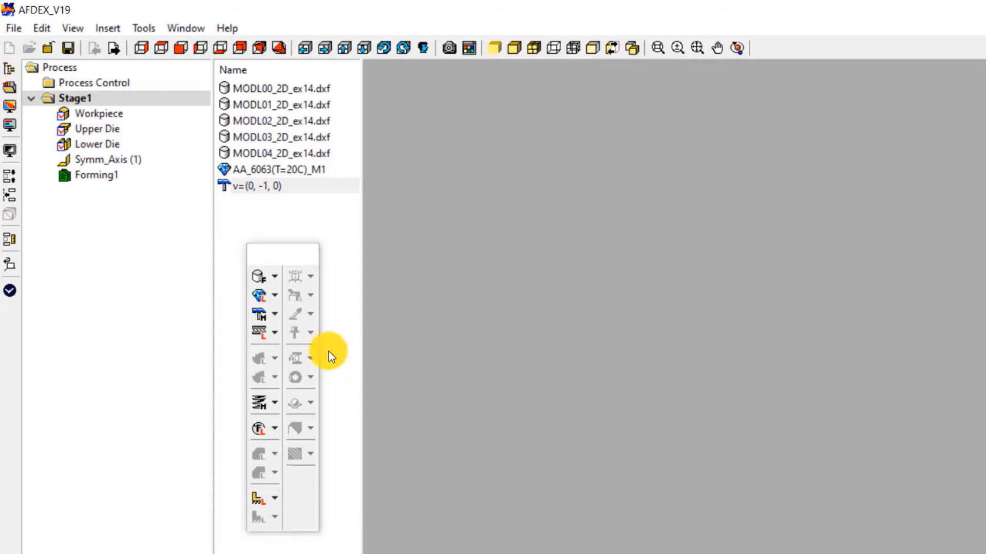
- Load the Soap_Cold(Aluminum) friction condition from the friction library
{"action": "left_click", "coordinate": [279, 335]}
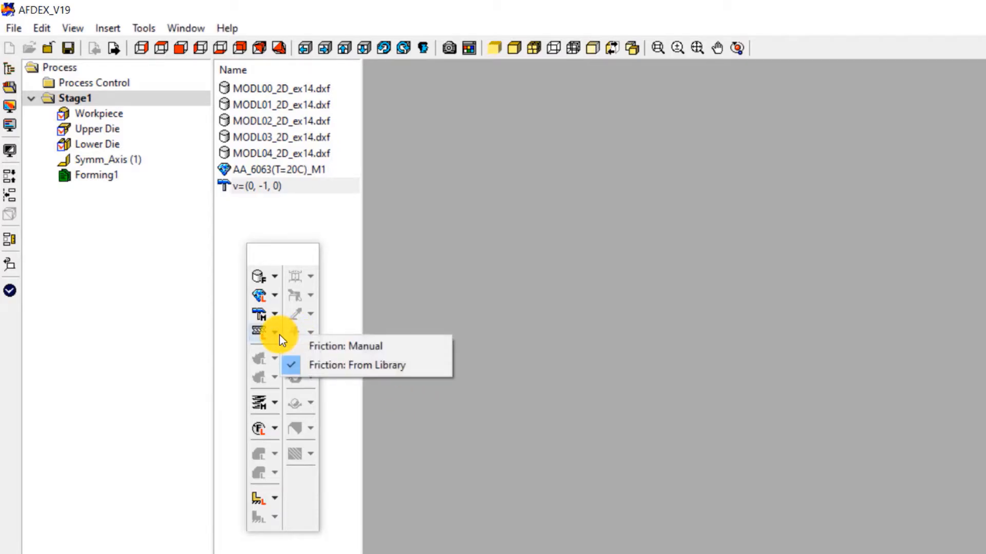
{"action": "left_click", "coordinate": [383, 363]}
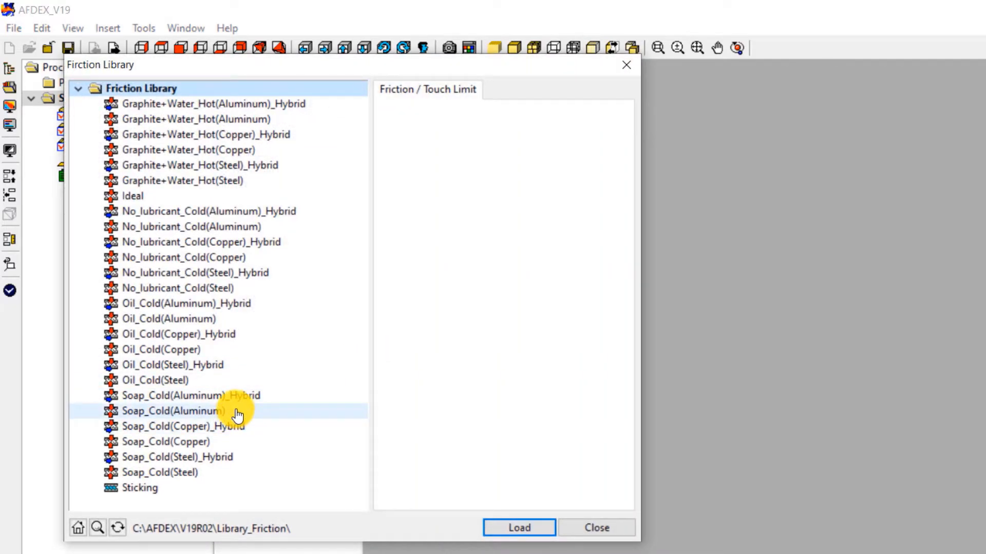
{"action": "left_click", "coordinate": [237, 414]}
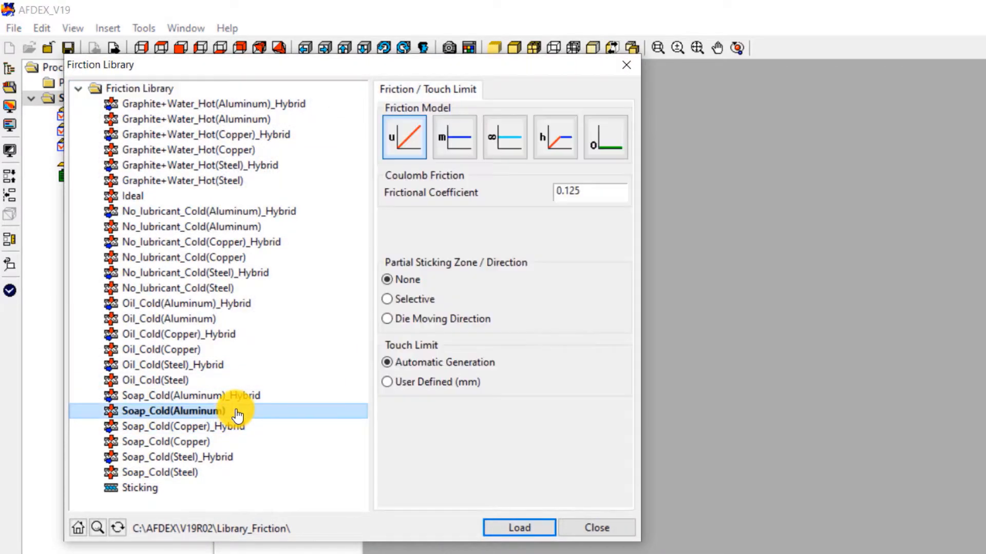
{"action": "left_click", "coordinate": [516, 528]}
{"action": "left_click", "coordinate": [610, 533]}
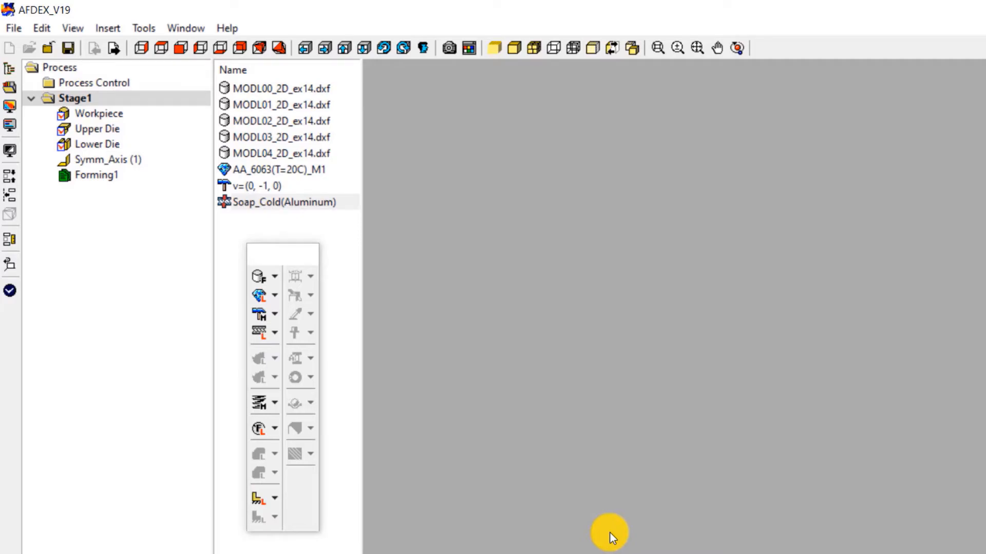
- Start a manual die type definition using Binder vs. Time and add two rows to its time-force table
{"action": "left_click", "coordinate": [276, 404]}
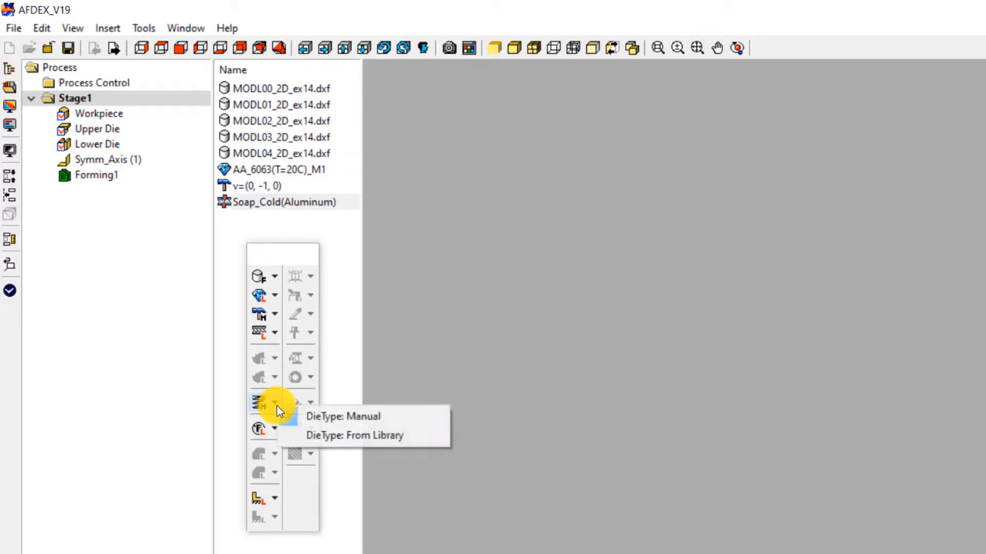
{"action": "left_click", "coordinate": [364, 415]}
{"action": "left_click", "coordinate": [374, 113]}
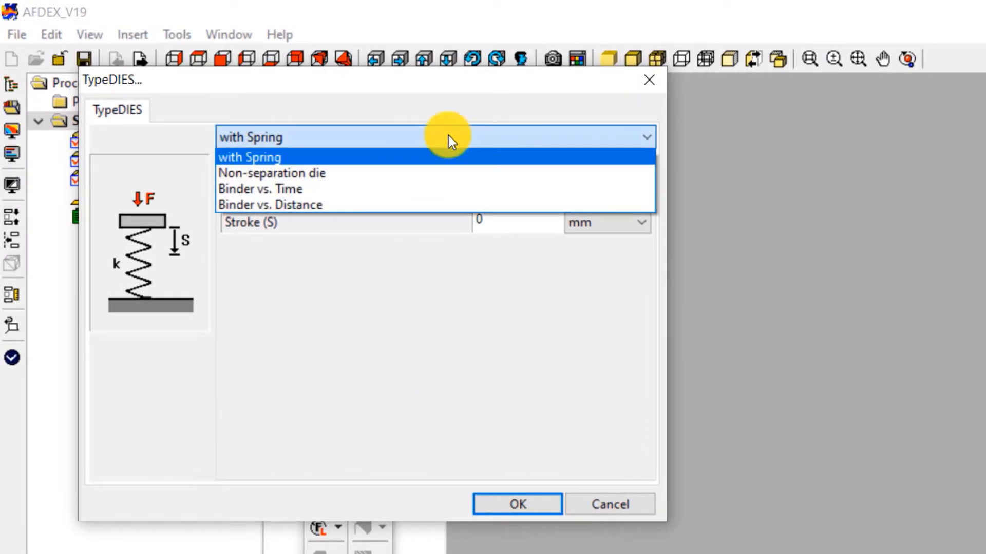
{"action": "left_click", "coordinate": [414, 189]}
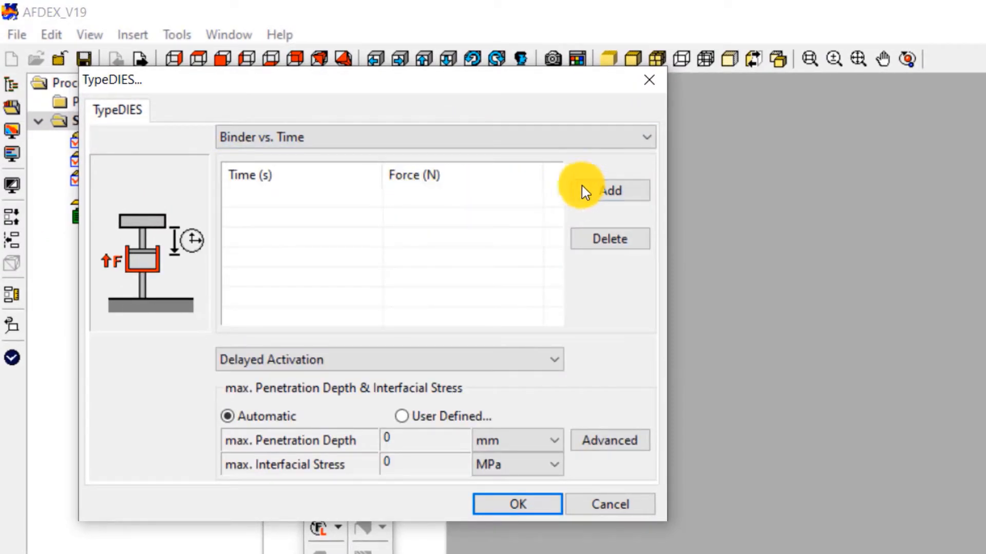
{"action": "left_click", "coordinate": [608, 191]}
{"action": "left_click", "coordinate": [609, 190]}
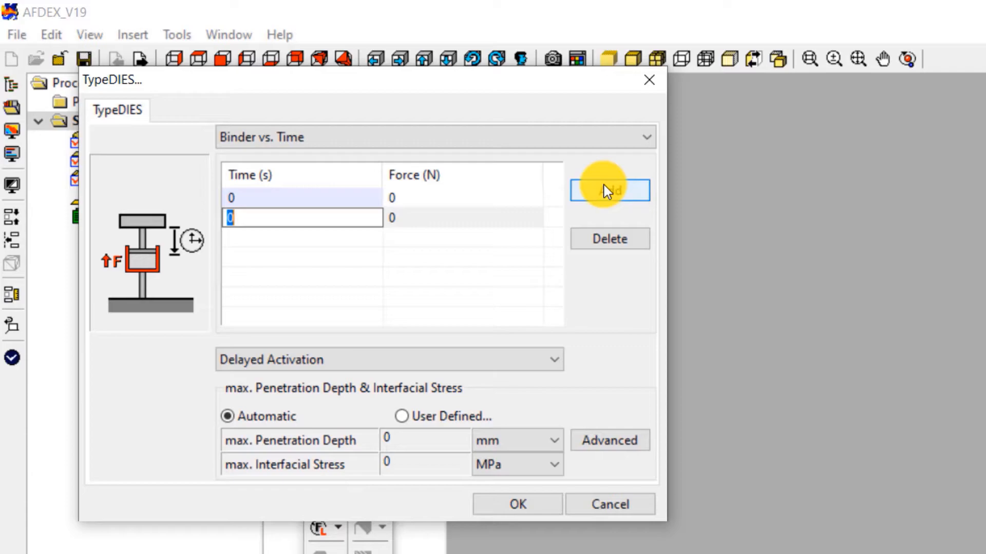
- Set the binder force to 100000 N at both 0 s and 10 s in the time-force table
{"action": "left_click", "coordinate": [343, 200]}
{"action": "left_click", "coordinate": [439, 203]}
{"action": "left_click", "coordinate": [439, 203]}
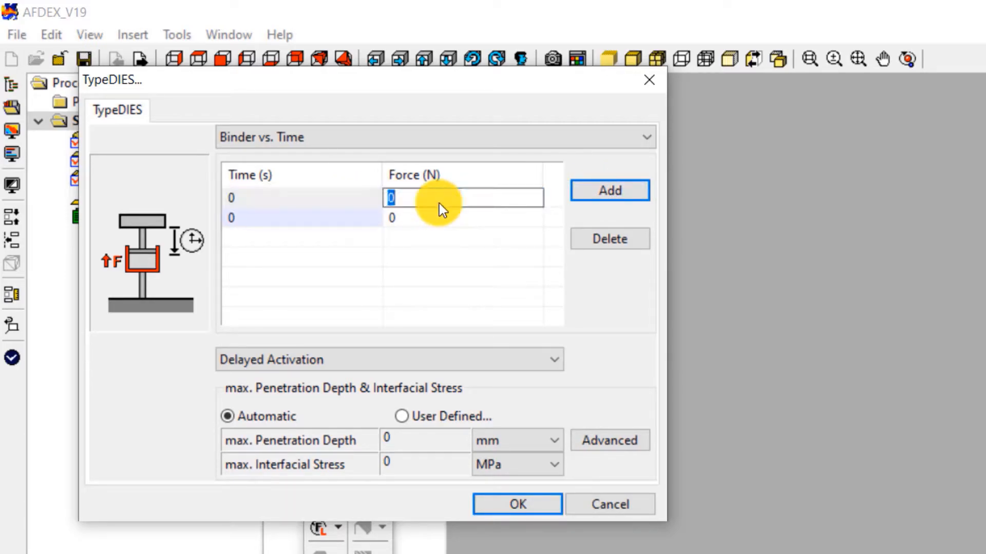
{"action": "type", "text": "100000"}
{"action": "left_click", "coordinate": [279, 218]}
{"action": "left_click", "coordinate": [281, 219]}
{"action": "type", "text": "10"}
{"action": "left_click", "coordinate": [433, 219]}
{"action": "left_click", "coordinate": [434, 219]}
{"action": "type", "text": "100000"}
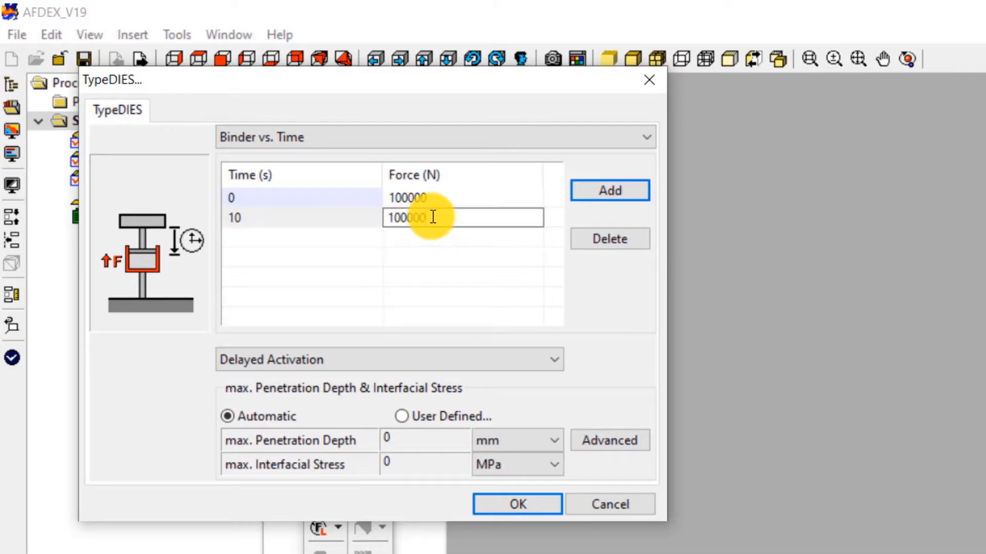
- Confirm the Binder vs. Time die type definition
{"action": "left_click", "coordinate": [448, 290]}
{"action": "left_click", "coordinate": [535, 509]}
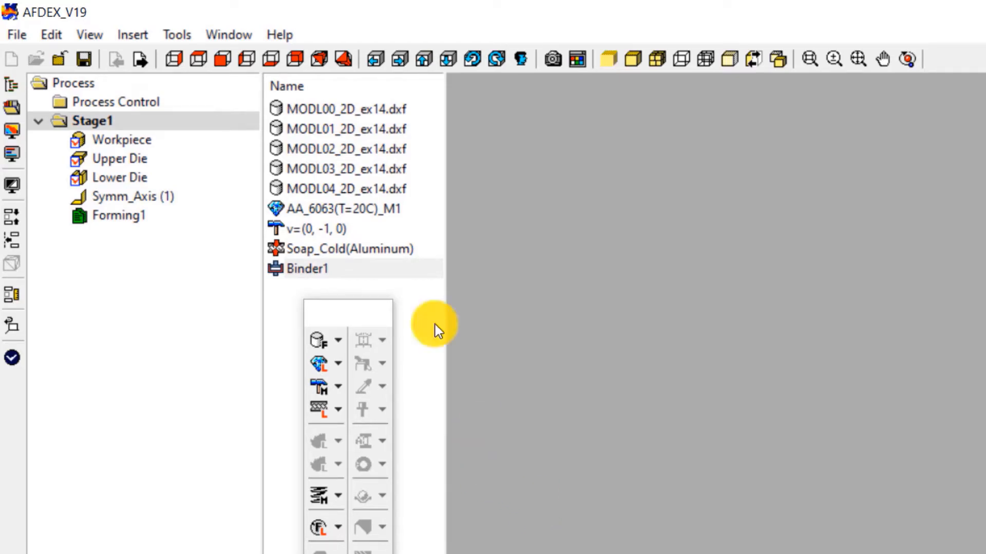
- Insert a second workpiece and a second upper die into Stage1
{"action": "right_click", "coordinate": [122, 124]}
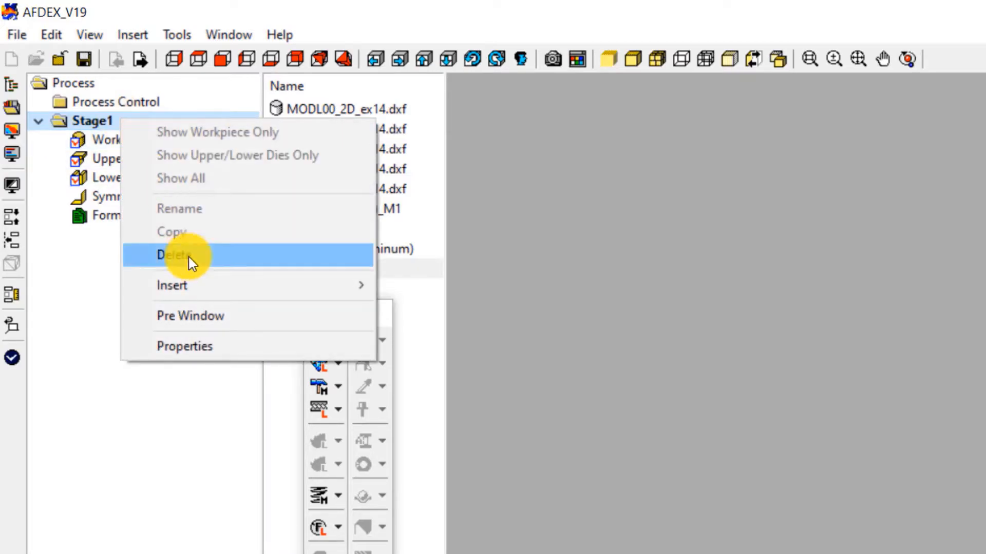
{"action": "mouse_move", "coordinate": [189, 284]}
{"action": "left_click", "coordinate": [500, 286]}
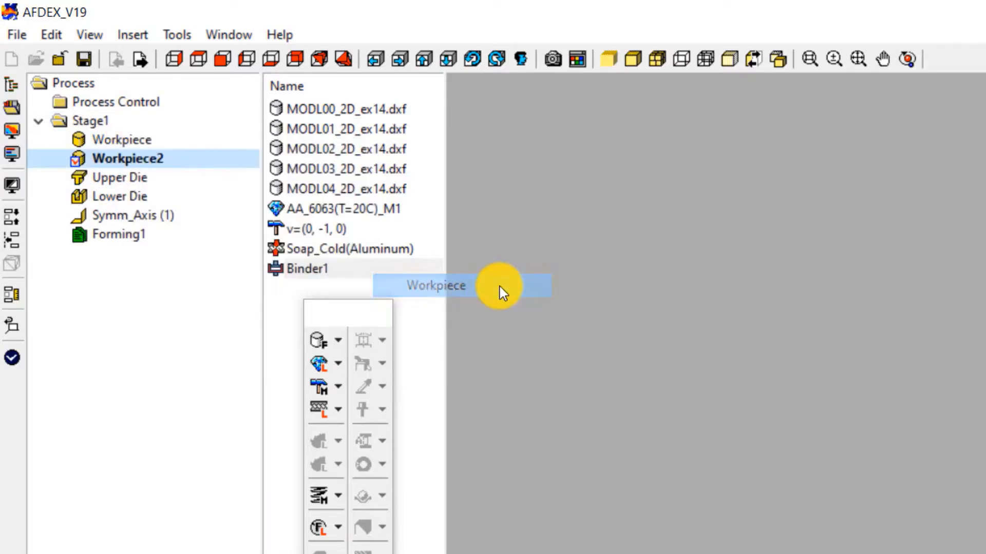
{"action": "right_click", "coordinate": [96, 122]}
{"action": "mouse_move", "coordinate": [204, 288]}
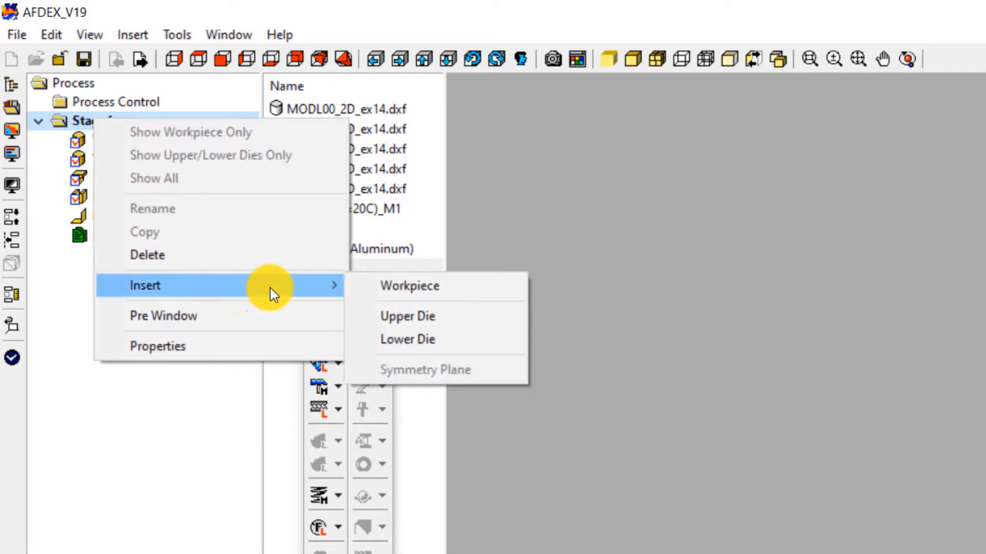
{"action": "left_click", "coordinate": [421, 314]}
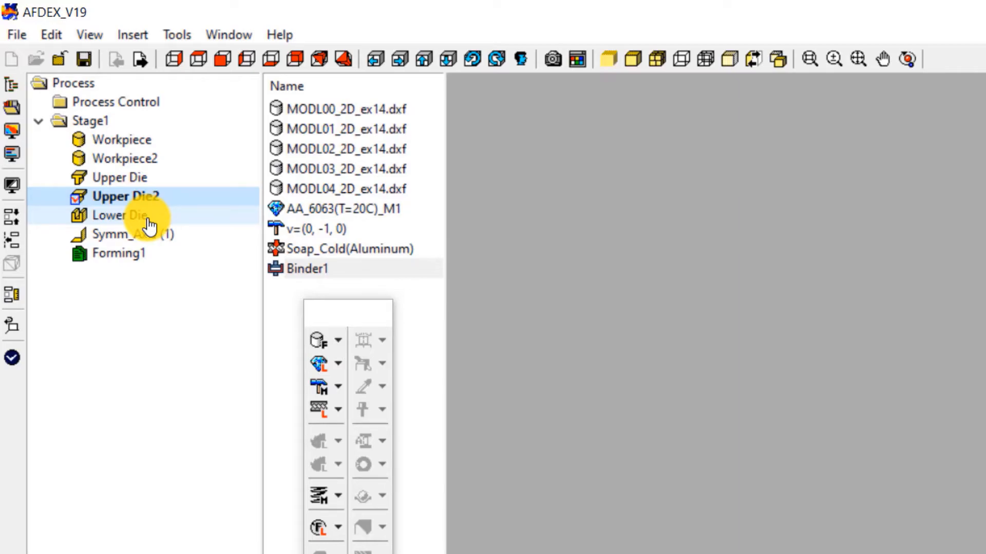
- Assign the MODL00_2D_ex14.dxf model to Upper Die and MODL01_2D_ex14.dxf to Upper Die2
{"action": "left_click_drag", "start_coordinate": [366, 314], "coordinate": [364, 379]}
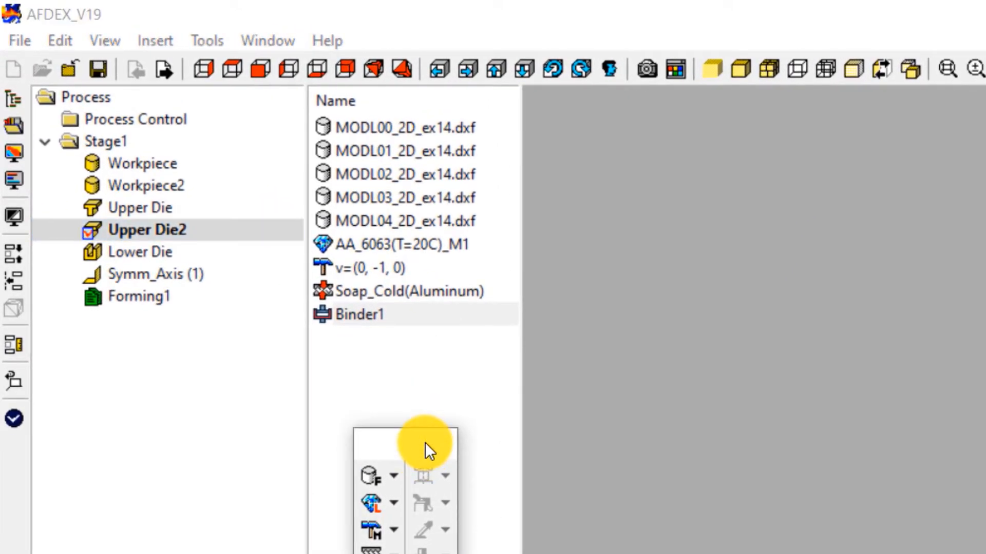
{"action": "left_click", "coordinate": [422, 132]}
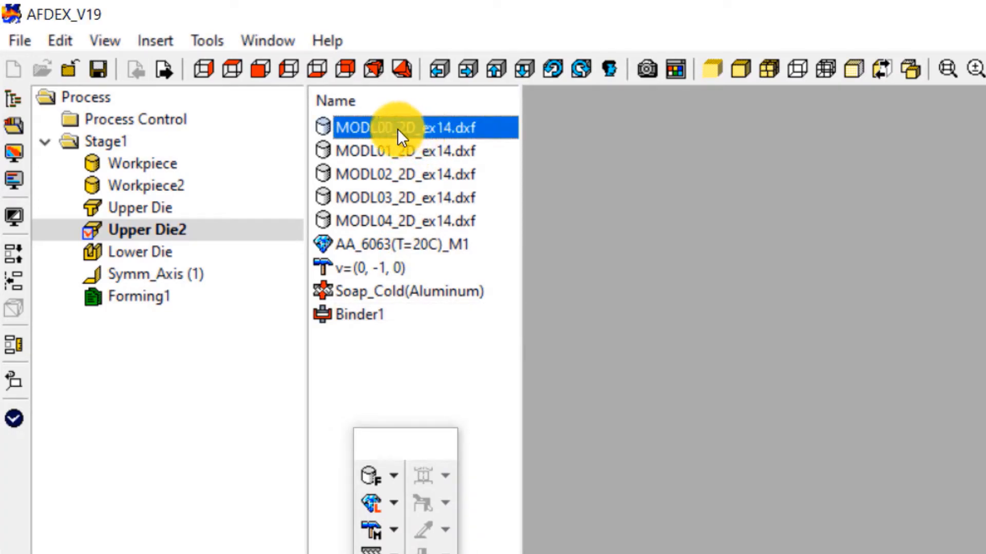
{"action": "left_click_drag", "start_coordinate": [417, 127], "coordinate": [154, 203]}
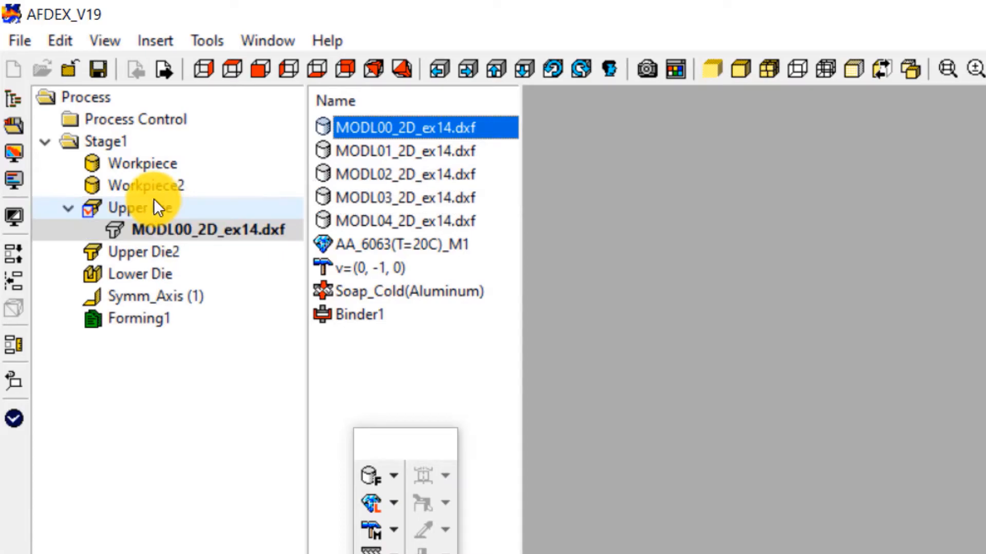
{"action": "left_click", "coordinate": [407, 156]}
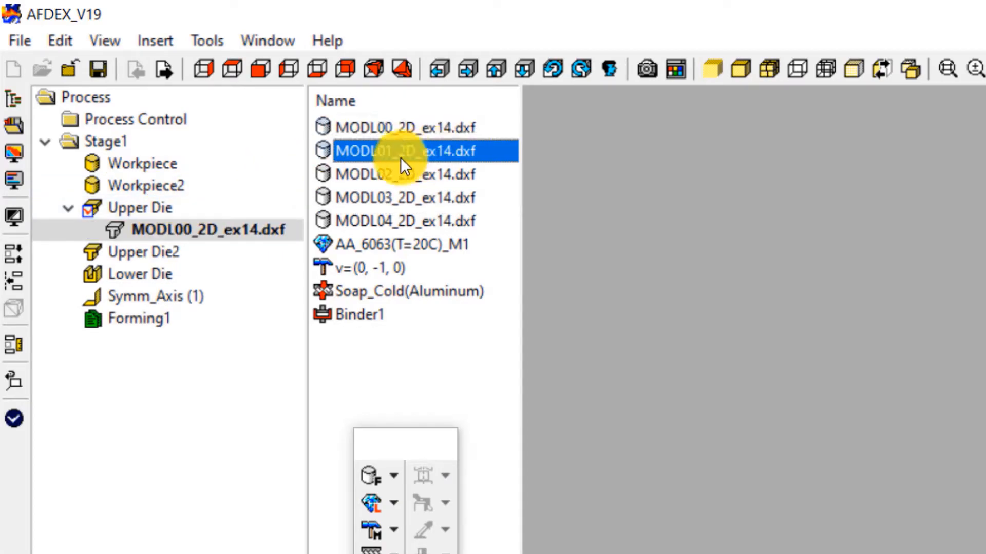
{"action": "left_click_drag", "start_coordinate": [427, 153], "coordinate": [184, 266]}
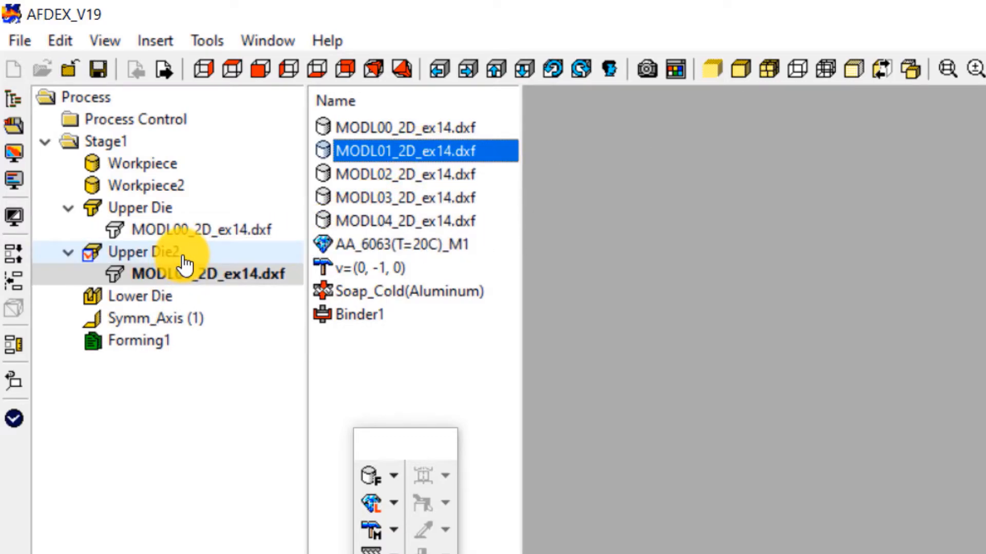
- Assign MODL02_2D_ex14.dxf to Workpiece2, MODL03_2D_ex14.dxf to Workpiece and MODL04_2D_ex14.dxf to Lower Die
{"action": "left_click", "coordinate": [405, 180]}
{"action": "left_click_drag", "start_coordinate": [430, 175], "coordinate": [144, 192]}
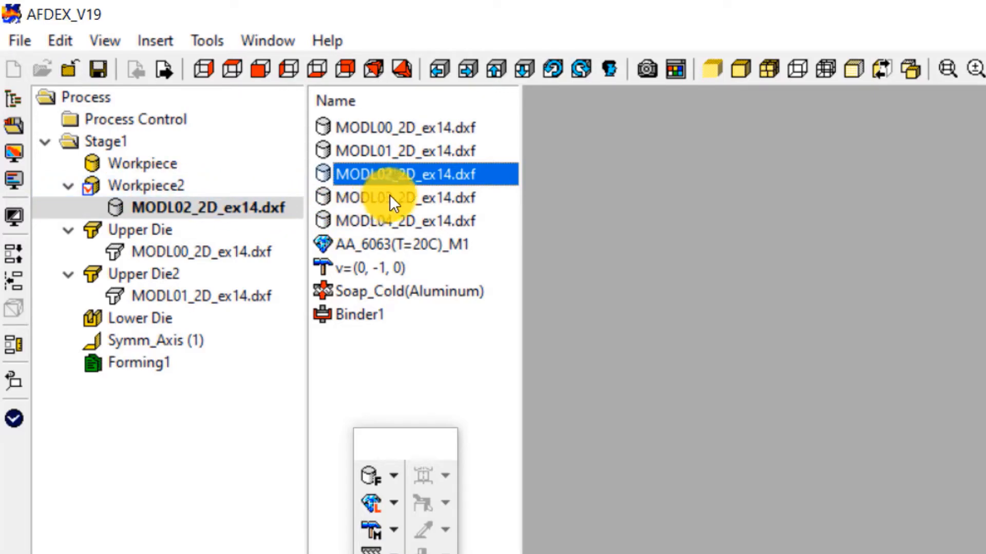
{"action": "left_click", "coordinate": [366, 200]}
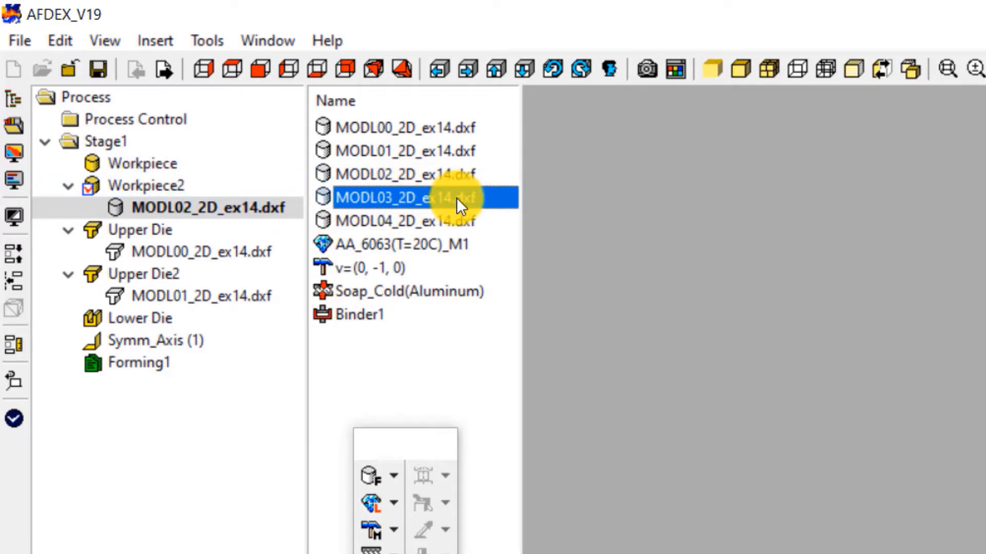
{"action": "left_click_drag", "start_coordinate": [457, 198], "coordinate": [157, 169]}
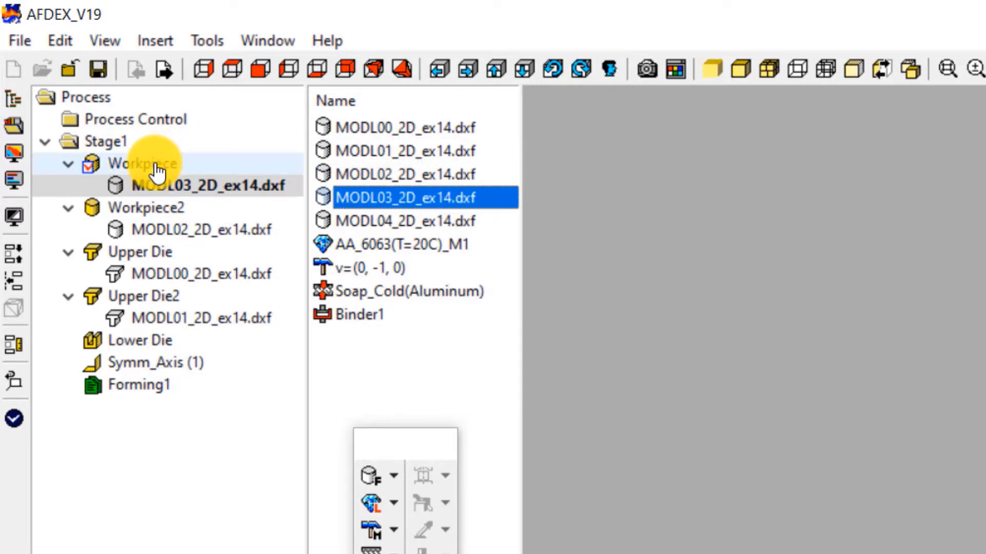
{"action": "left_click", "coordinate": [372, 220]}
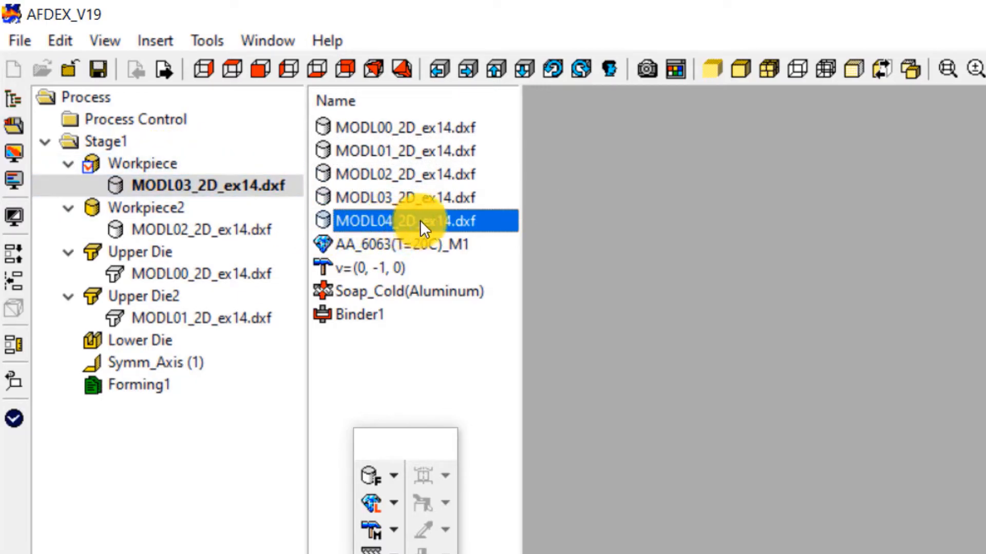
{"action": "left_click_drag", "start_coordinate": [420, 220], "coordinate": [134, 345]}
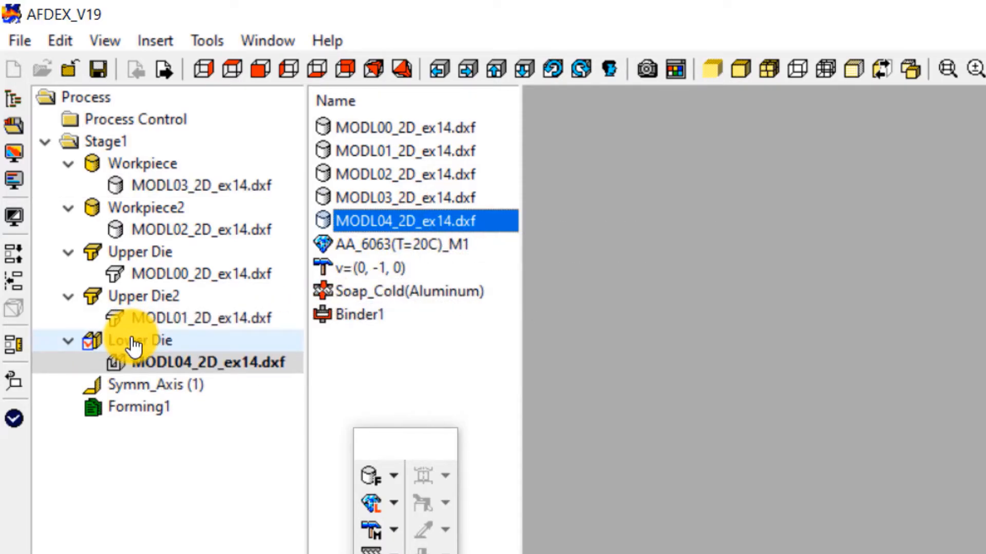
- Apply the AA_6063(T=20C)_M1 material to all workpieces and the v=(0, -1, 0) press to Upper Die
{"action": "left_click", "coordinate": [401, 249]}
{"action": "right_click", "coordinate": [403, 239]}
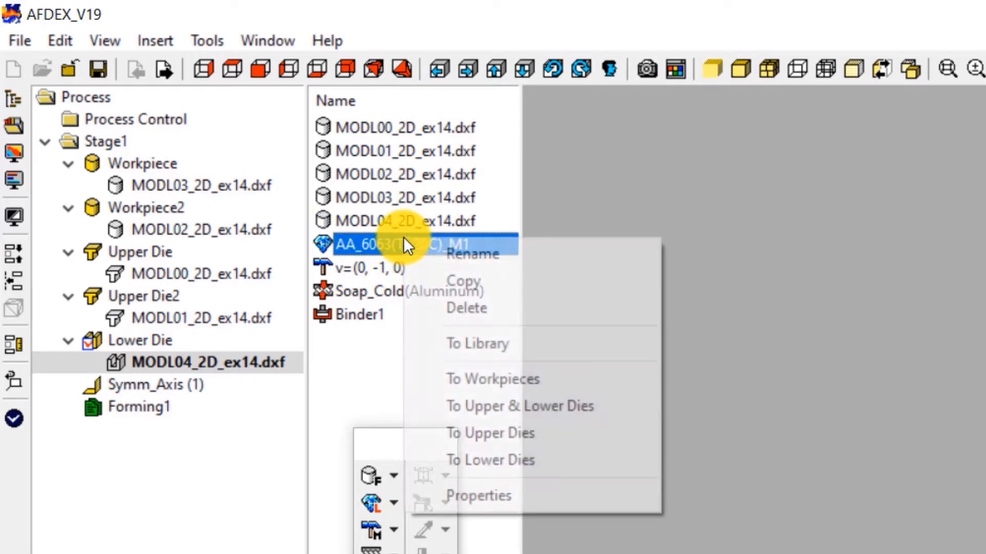
{"action": "left_click", "coordinate": [487, 379]}
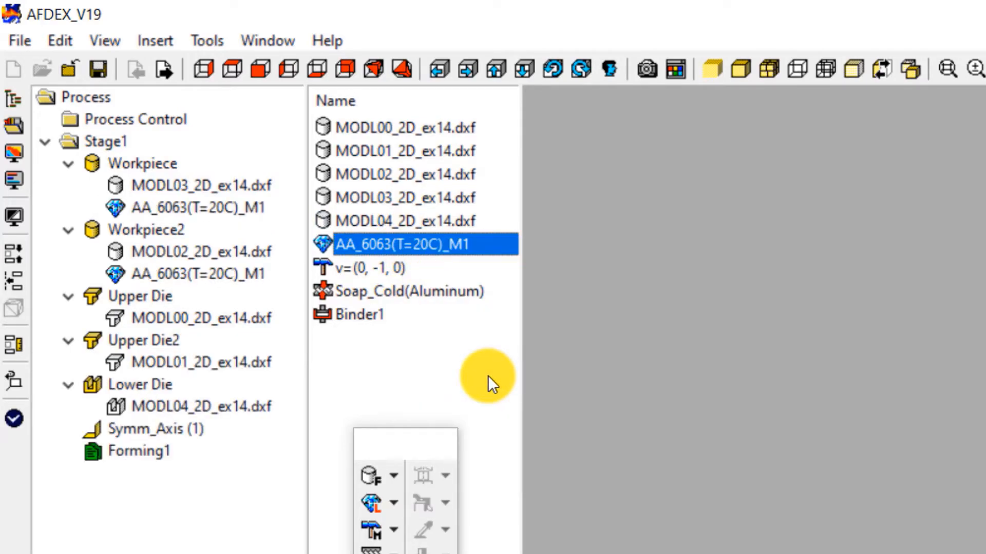
{"action": "left_click", "coordinate": [383, 276]}
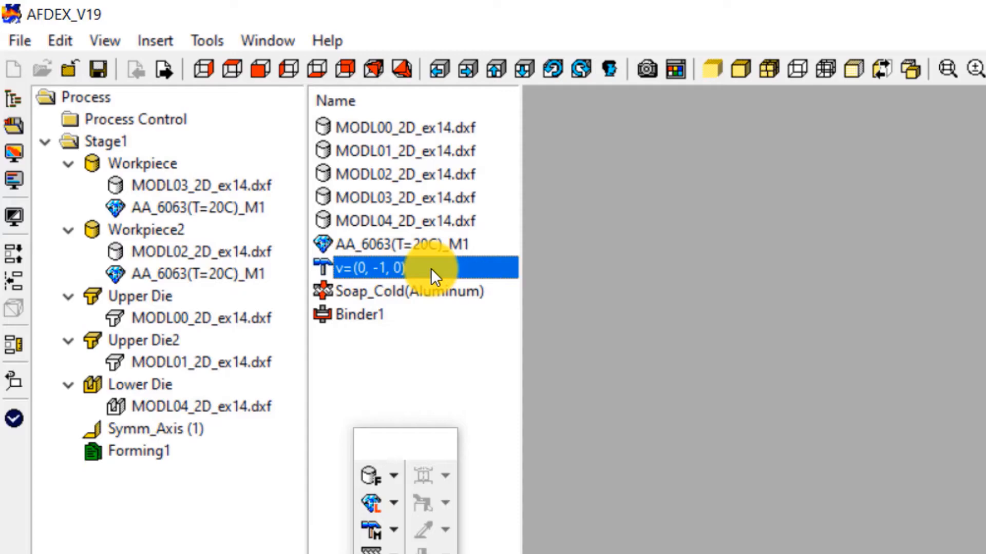
{"action": "left_click_drag", "start_coordinate": [430, 269], "coordinate": [231, 324]}
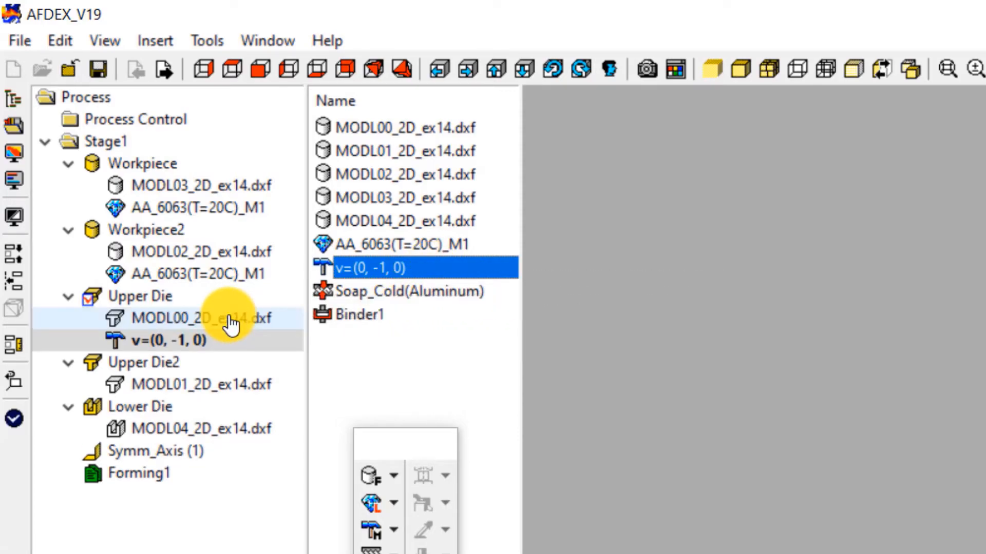
- Apply the Soap_Cold(Aluminum) friction to all upper and lower dies, and assign Binder1 to Upper Die2
{"action": "left_click", "coordinate": [429, 295]}
{"action": "right_click", "coordinate": [424, 295]}
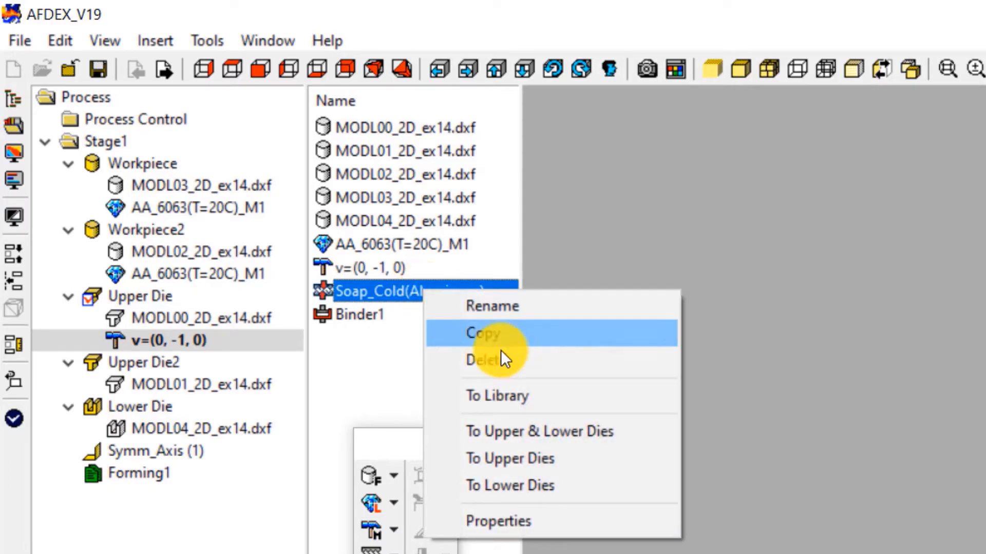
{"action": "left_click", "coordinate": [531, 434]}
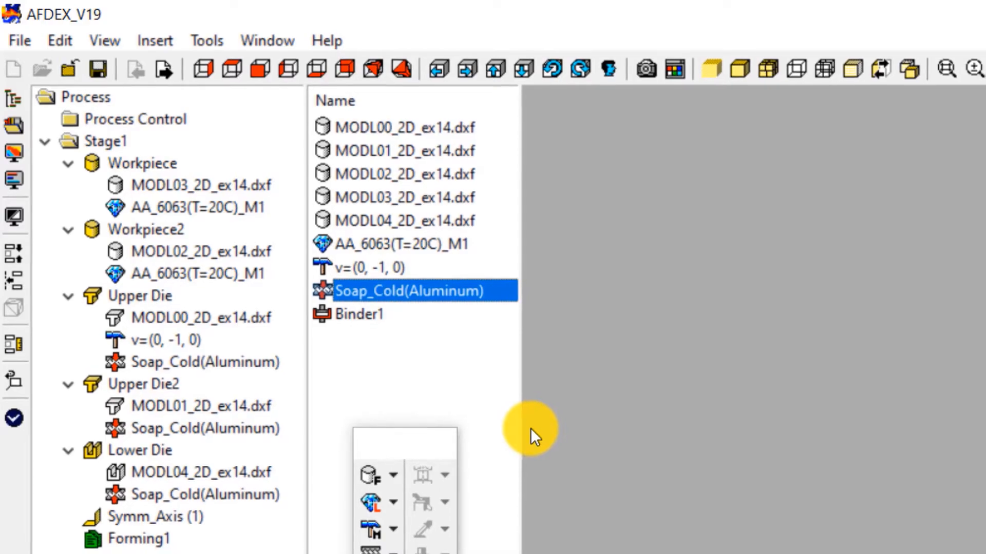
{"action": "left_click", "coordinate": [344, 298]}
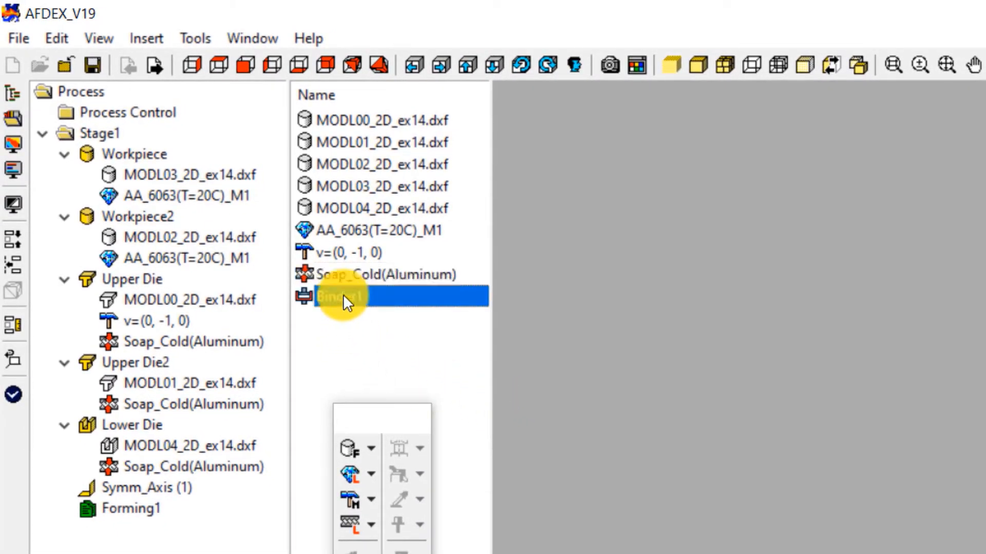
{"action": "left_click_drag", "start_coordinate": [368, 297], "coordinate": [173, 390]}
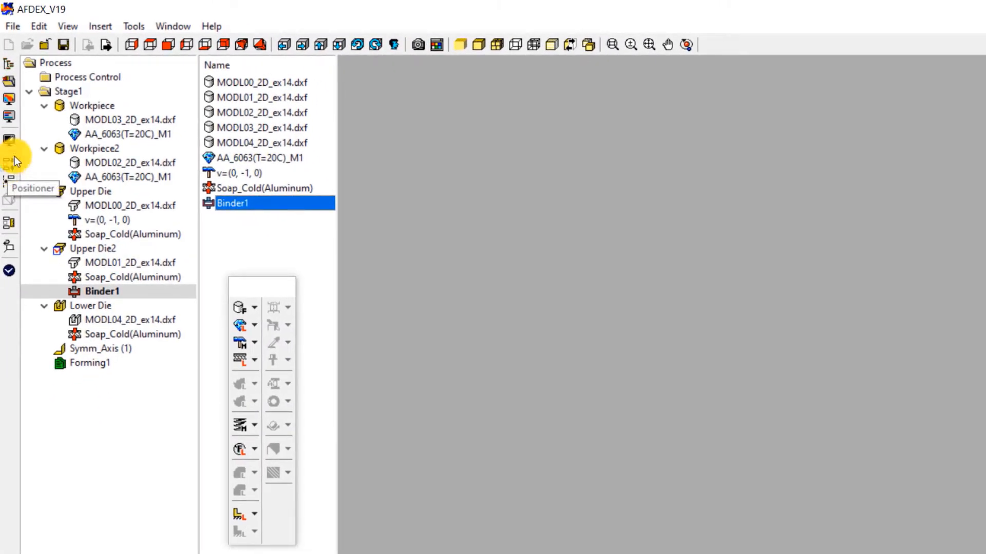
- With the Positioner on Stage1, drop Workpiece along +Y against Workpiece2 and auto-position the dies against the workpieces
{"action": "left_click", "coordinate": [64, 92]}
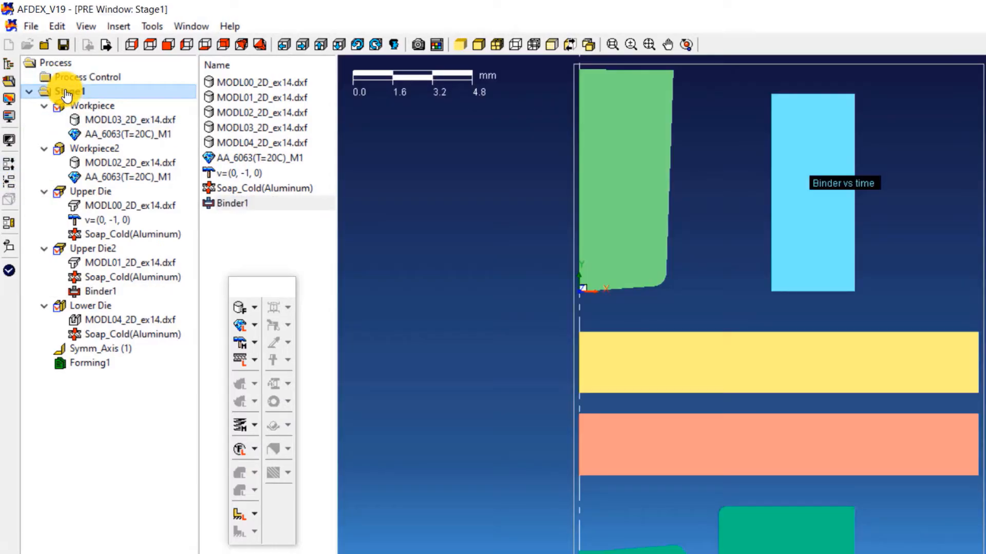
{"action": "left_click", "coordinate": [10, 166]}
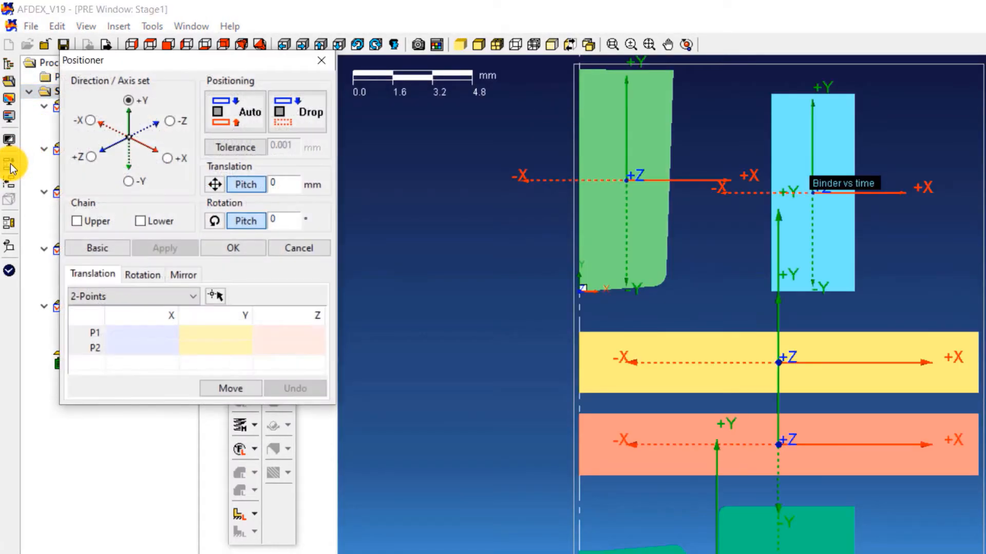
{"action": "left_click_drag", "start_coordinate": [134, 61], "coordinate": [261, 81]}
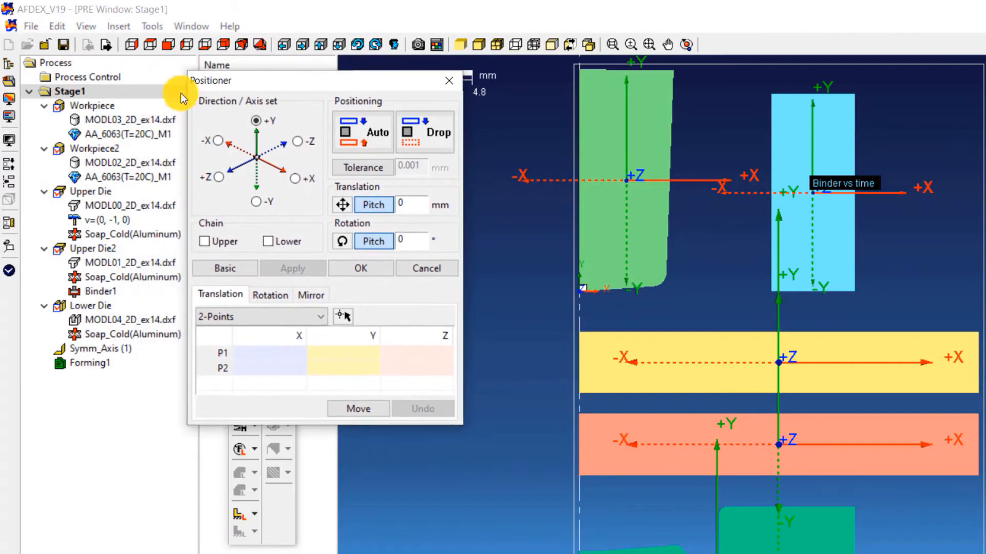
{"action": "left_click", "coordinate": [101, 107]}
{"action": "left_click", "coordinate": [422, 140]}
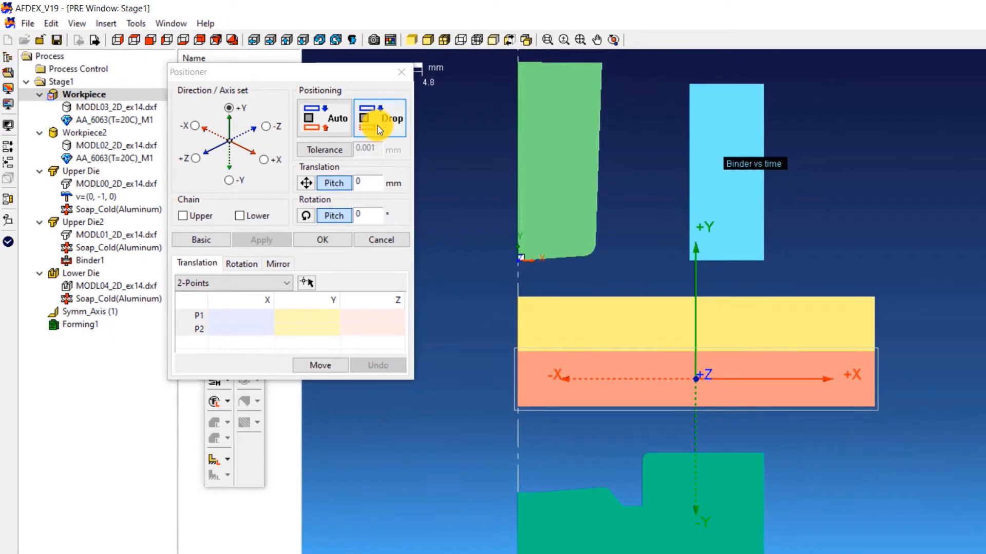
{"action": "left_click", "coordinate": [366, 142]}
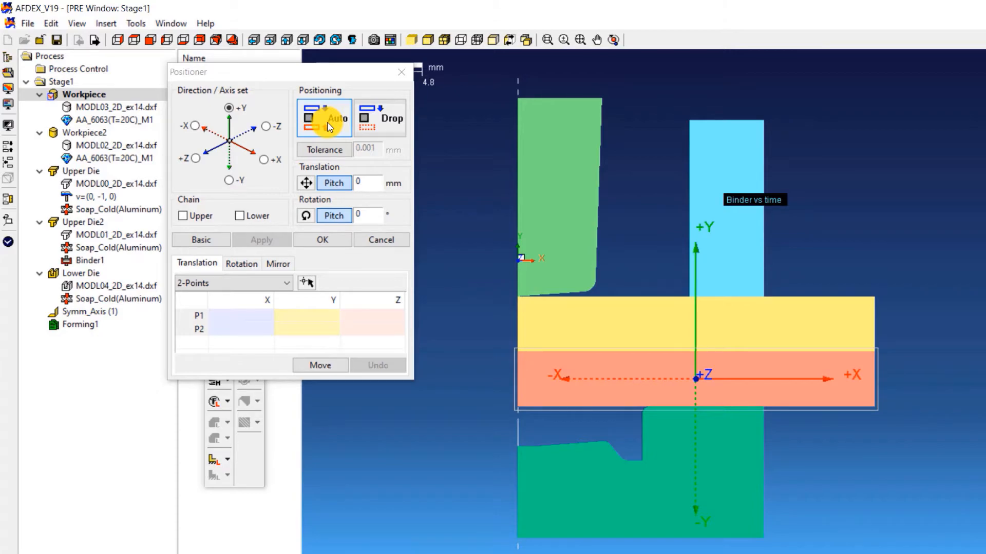
{"action": "left_click", "coordinate": [332, 240]}
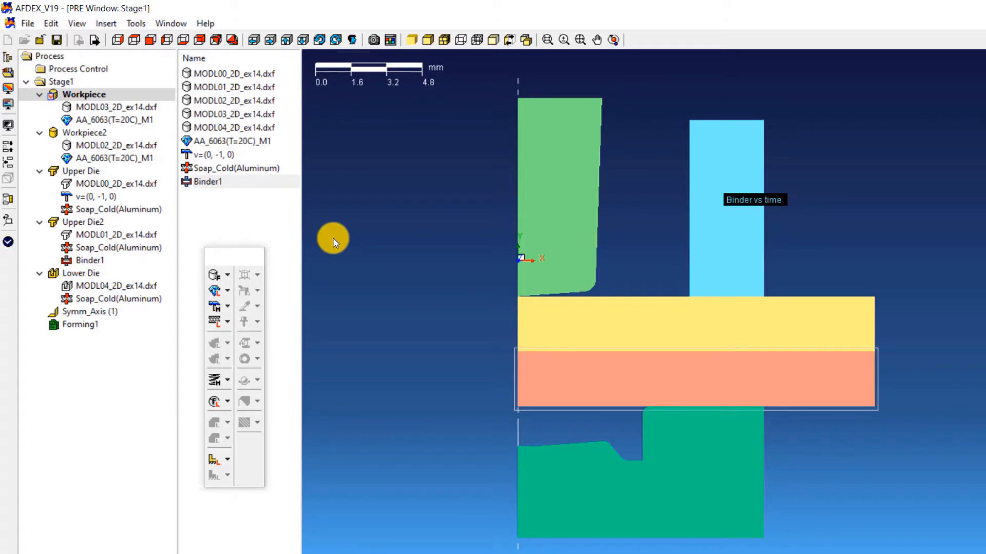
- Set the stroke stop criterion of Forming1 to Time with a value of 4.75 s
{"action": "double_click", "coordinate": [85, 325]}
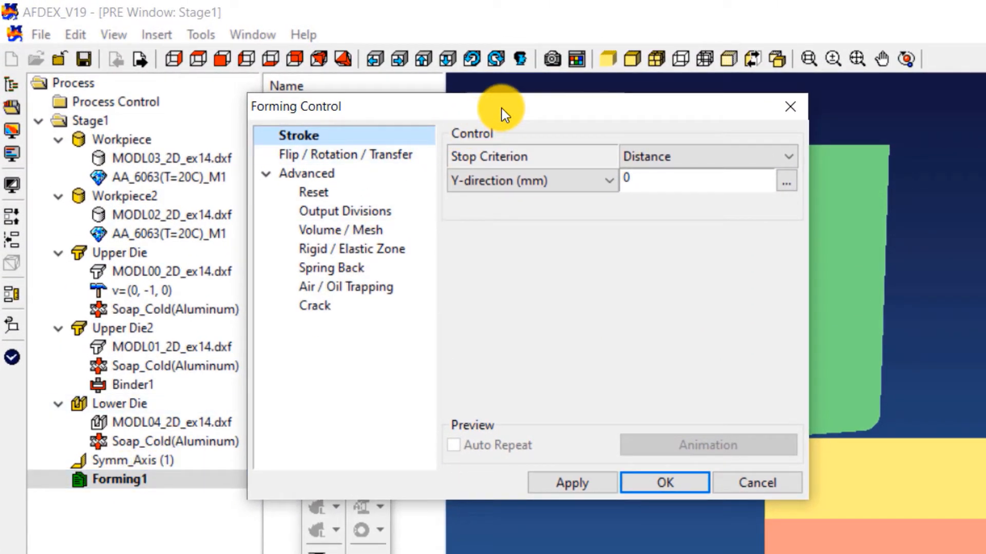
{"action": "left_click", "coordinate": [748, 158]}
{"action": "scroll", "coordinate": [739, 176], "scroll_direction": "up", "scroll_amount": 1}
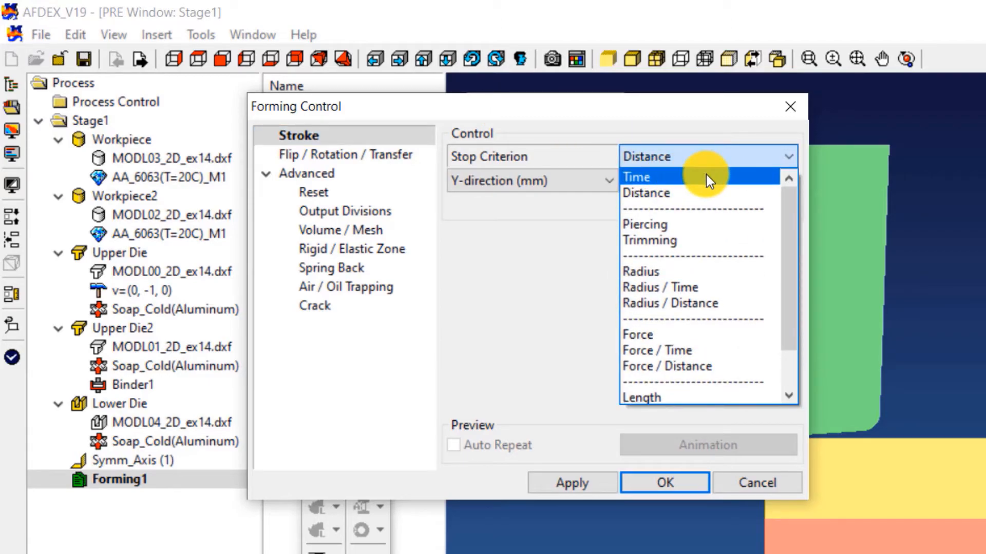
{"action": "left_click", "coordinate": [706, 176]}
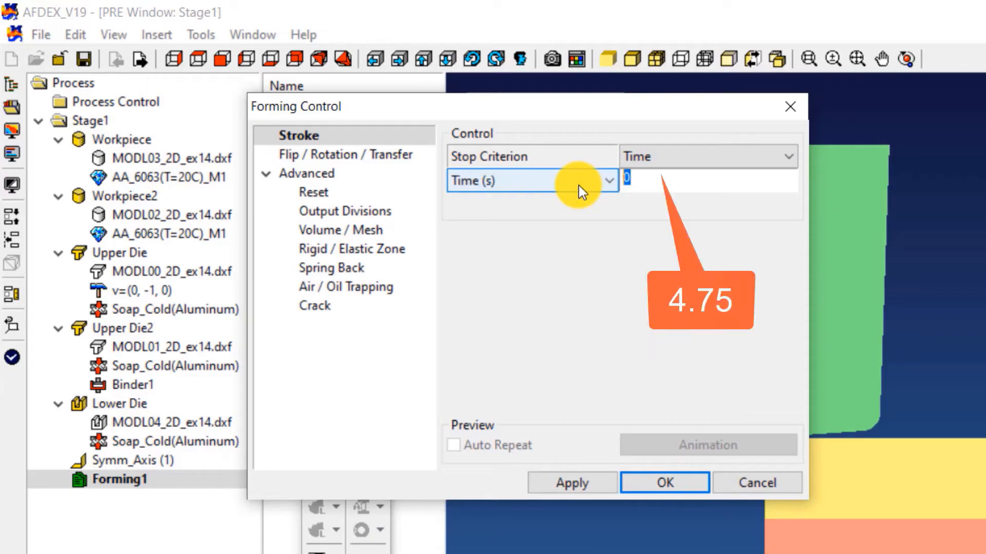
{"action": "type", "text": "4.75"}
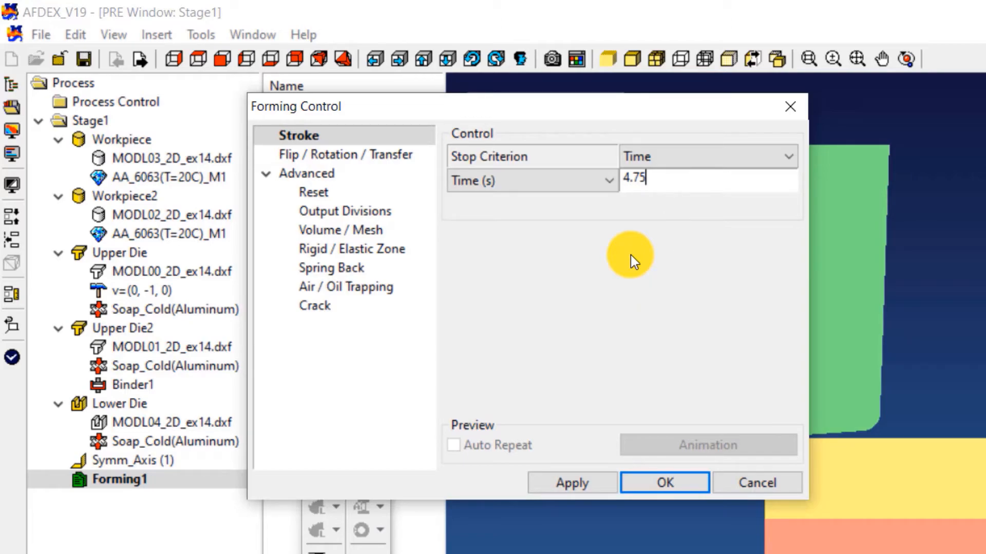
- In the output divisions of Forming1, set a user-defined number of solution steps of 300
{"action": "left_click", "coordinate": [352, 215]}
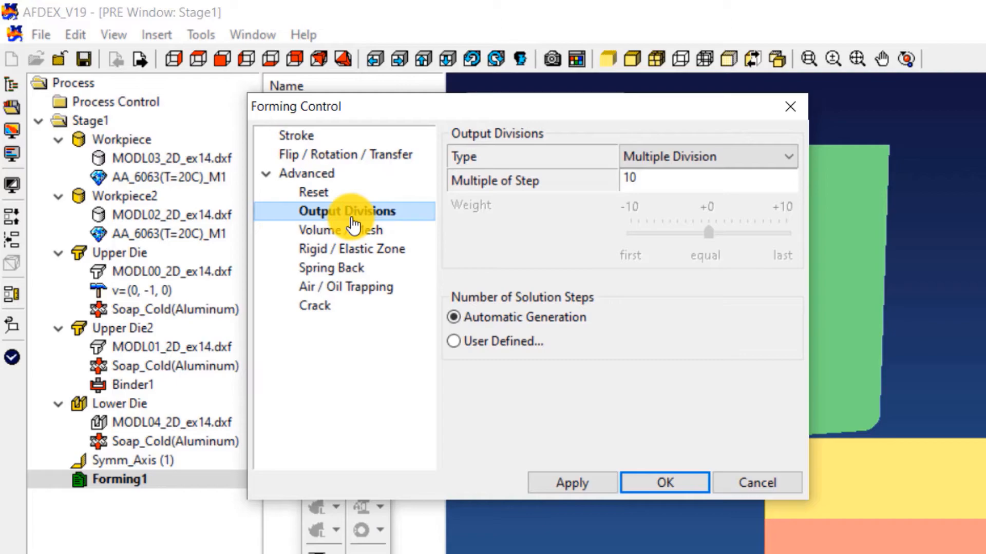
{"action": "left_click", "coordinate": [500, 342]}
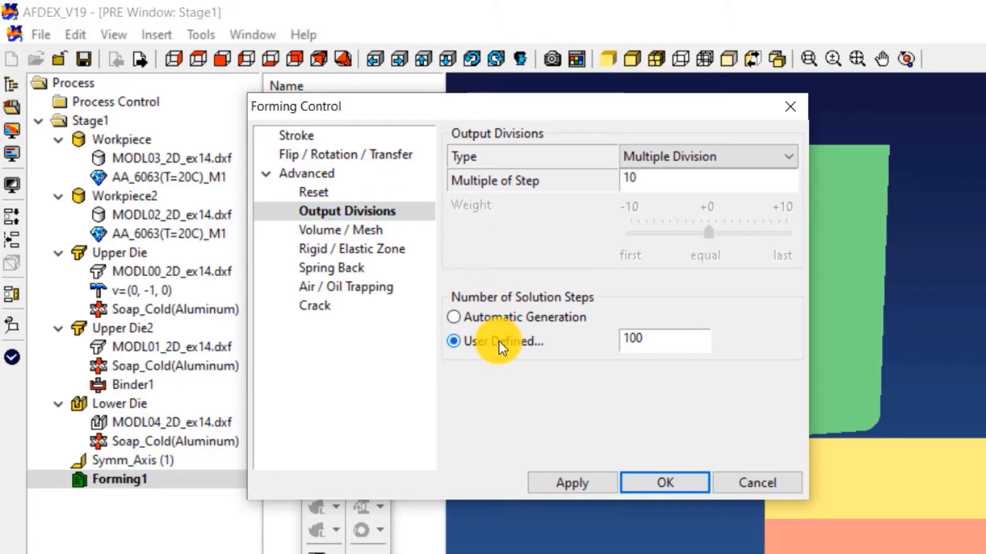
{"action": "double_click", "coordinate": [662, 345]}
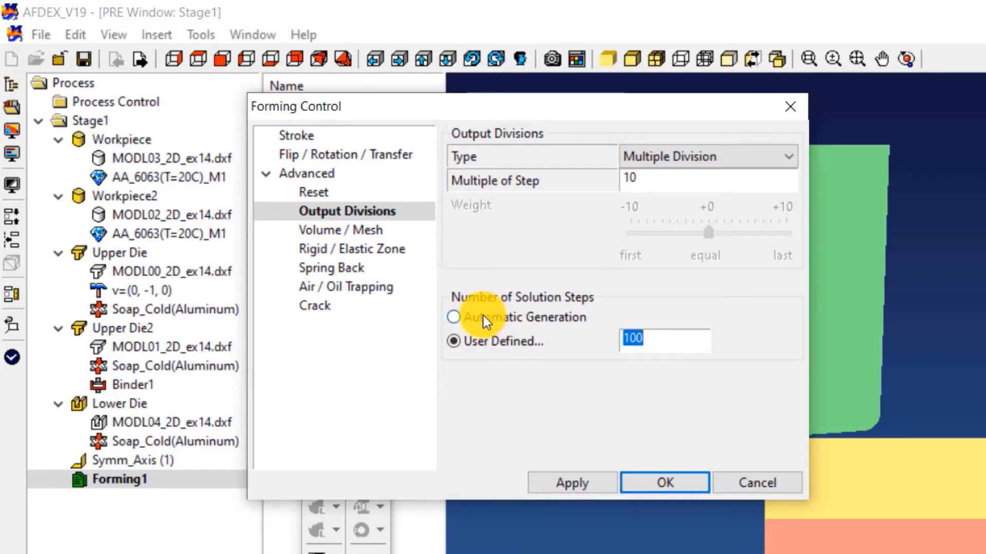
{"action": "type", "text": "300"}
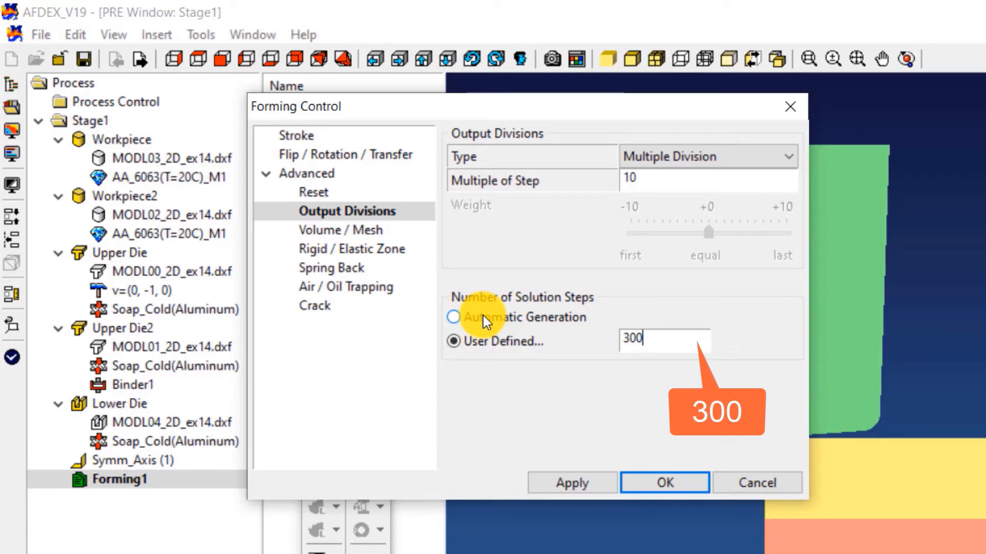
- Set a user-defined number of elements of 3000 in the volume and mesh settings and accept the forming control
{"action": "left_click", "coordinate": [367, 233]}
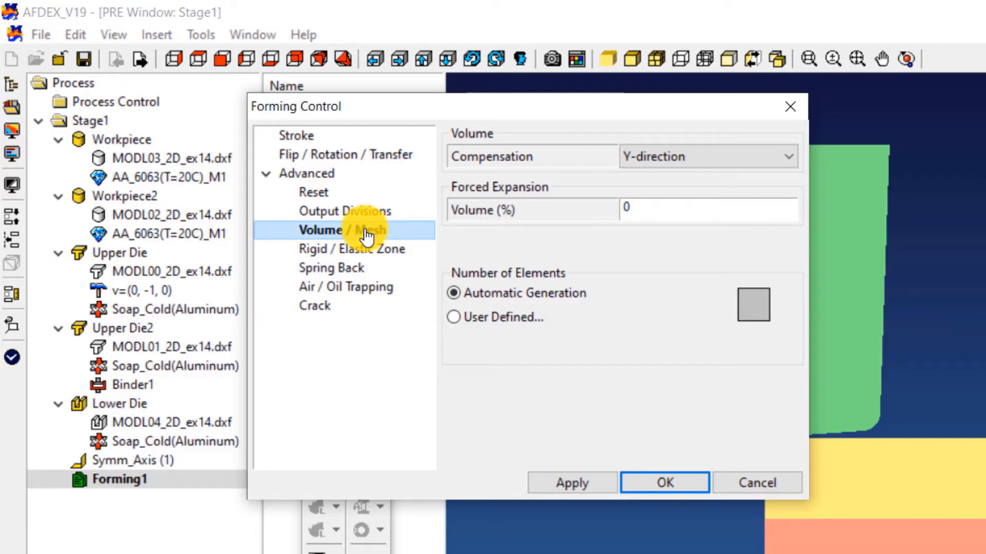
{"action": "left_click", "coordinate": [500, 324]}
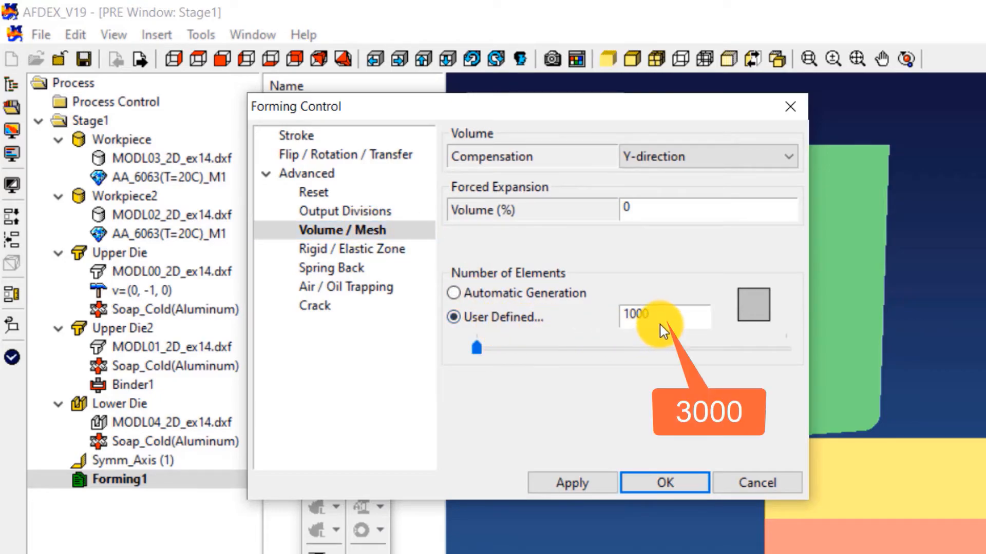
{"action": "left_click_drag", "start_coordinate": [670, 317], "coordinate": [622, 311]}
{"action": "type", "text": "3000"}
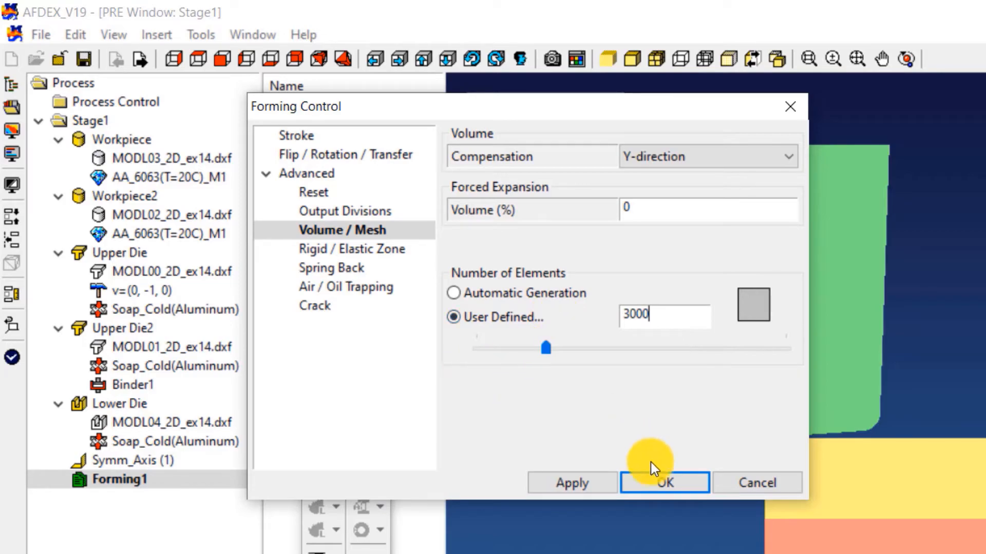
{"action": "left_click", "coordinate": [661, 480]}
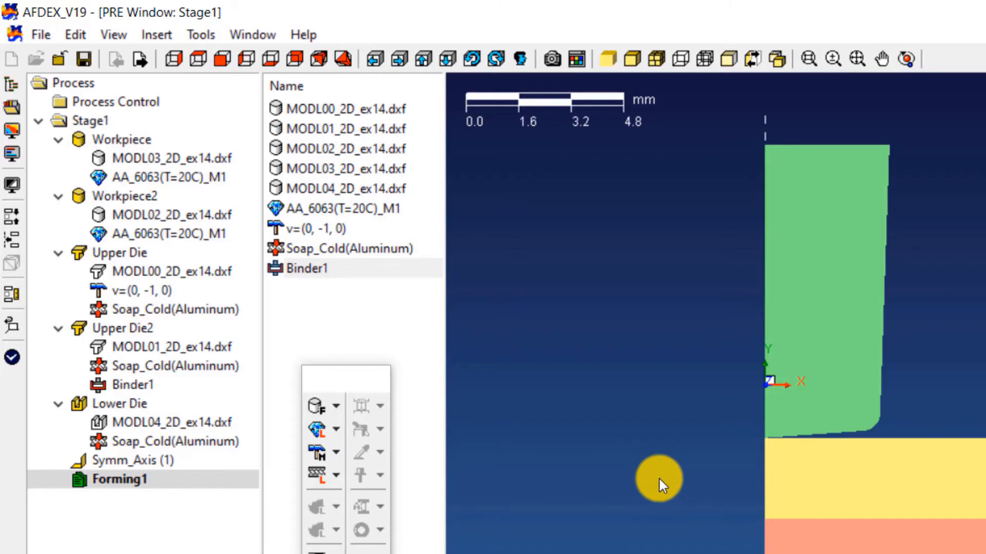
- Accept a Coulomb frictional coefficient of 0.1 without sticking condition for the MODL03_2D_ex14.dxf model of Workpiece
{"action": "left_click", "coordinate": [191, 160]}
{"action": "right_click", "coordinate": [192, 164]}
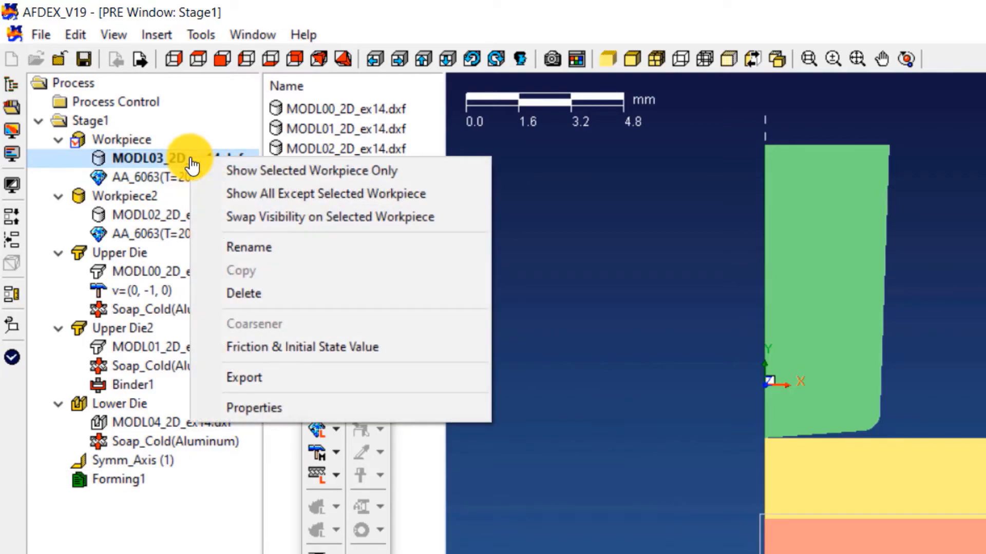
{"action": "left_click", "coordinate": [262, 349]}
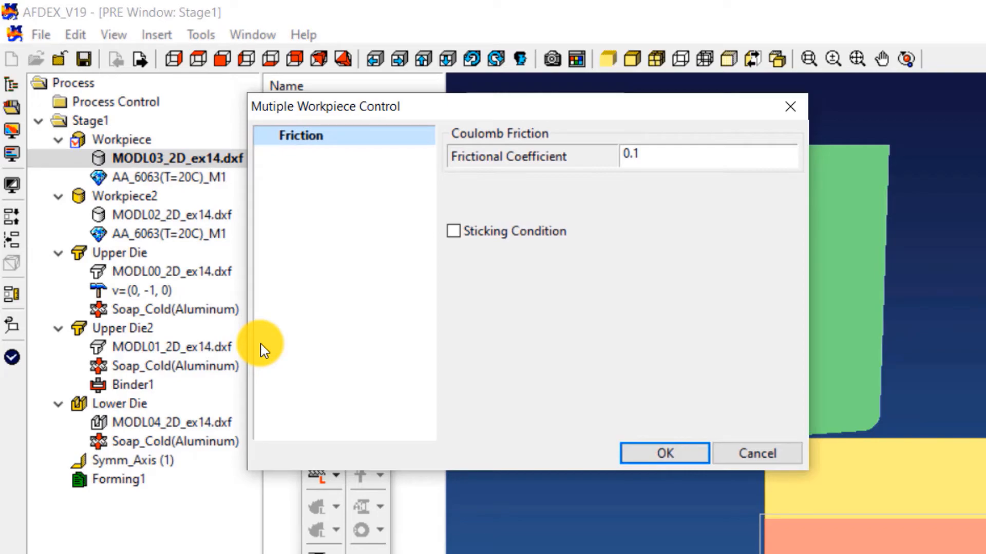
{"action": "left_click", "coordinate": [677, 152]}
{"action": "left_click", "coordinate": [655, 454]}
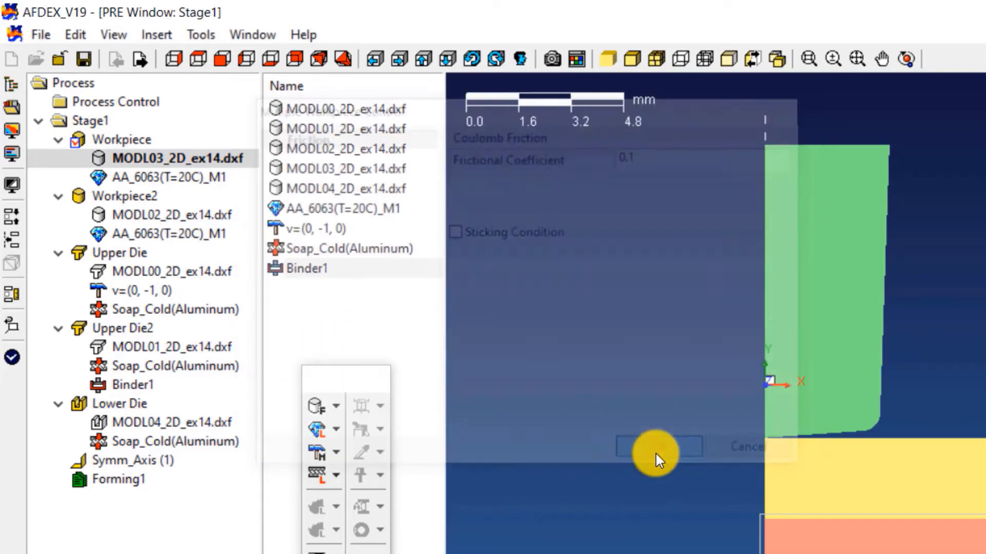
- Accept a Coulomb frictional coefficient of 0.1 without sticking condition for the MODL02_2D_ex14.dxf model of Workpiece2
{"action": "left_click", "coordinate": [183, 218]}
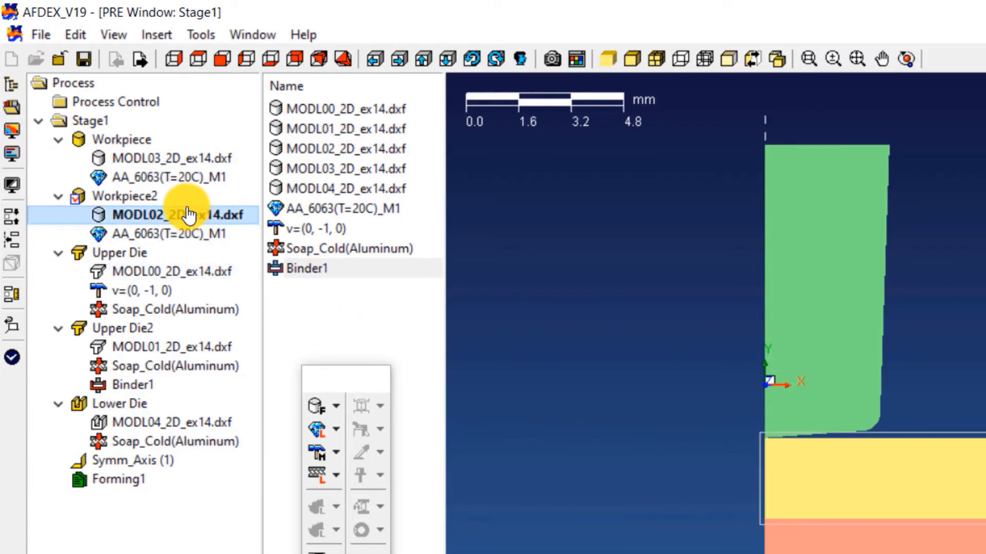
{"action": "right_click", "coordinate": [181, 219]}
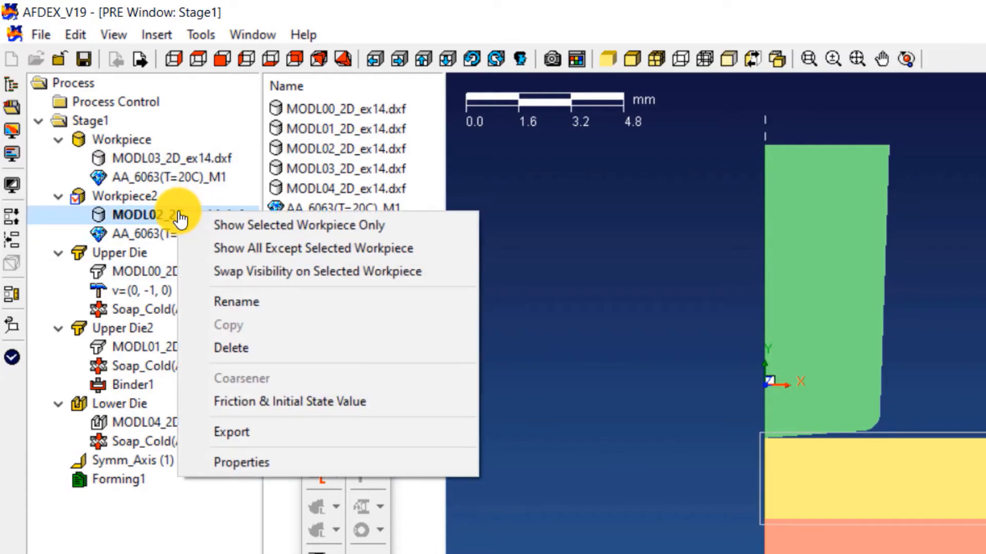
{"action": "left_click", "coordinate": [359, 402]}
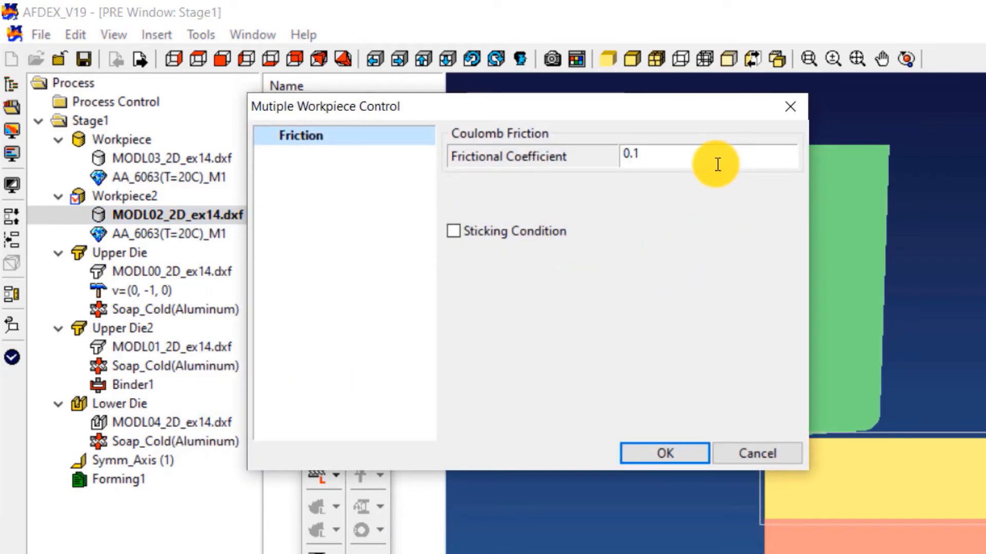
{"action": "left_click", "coordinate": [670, 453]}
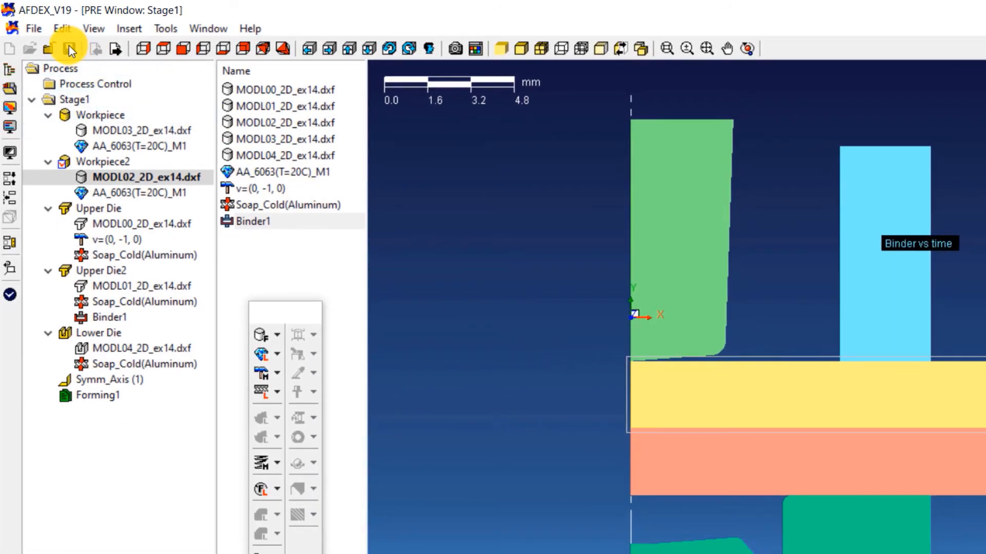
- Save the simulation input as multibody in the Multibody folder on the Desktop
{"action": "left_click", "coordinate": [69, 47]}
{"action": "type", "text": "multibody"}
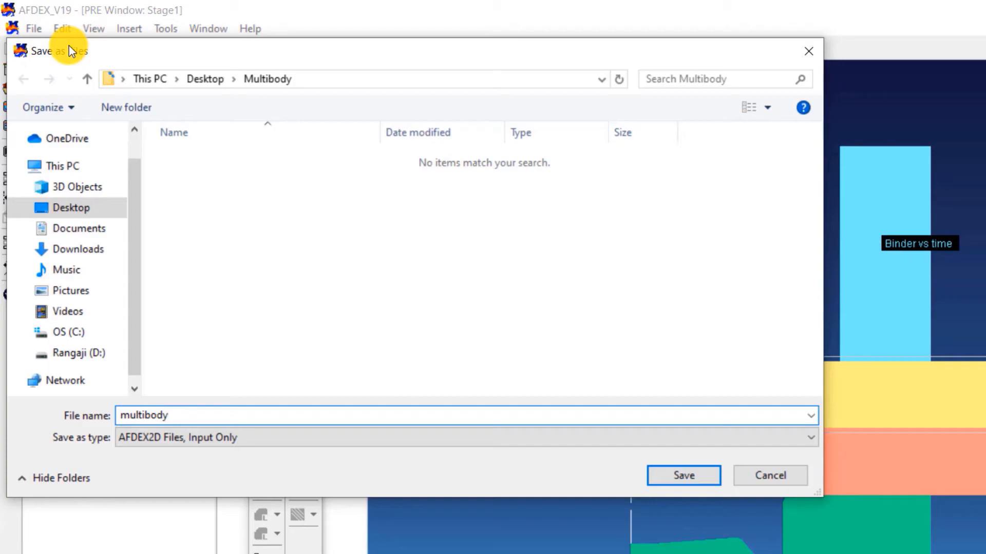
{"action": "left_click", "coordinate": [675, 482]}
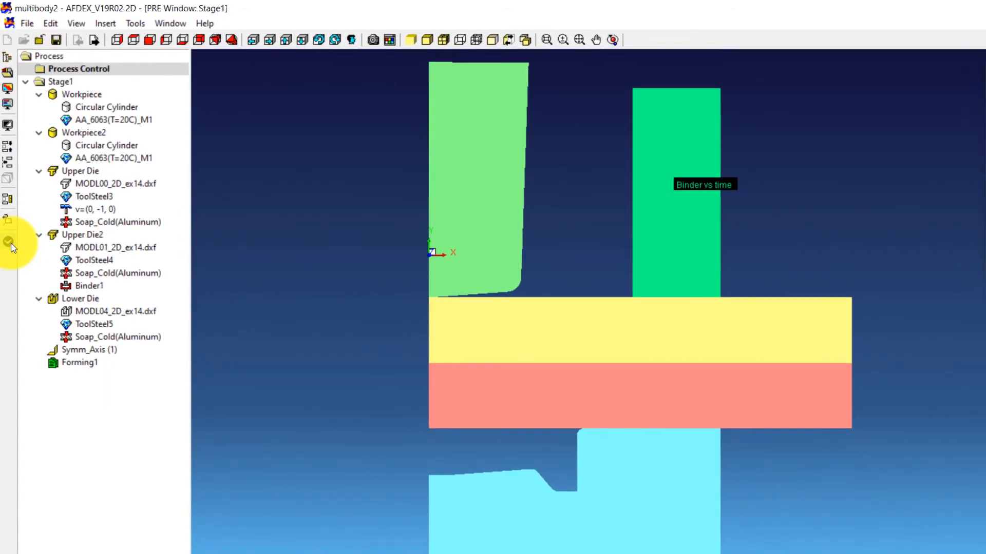
- Check the simulation data, including the notice for Press, and run the simulation
{"action": "left_click", "coordinate": [11, 244]}
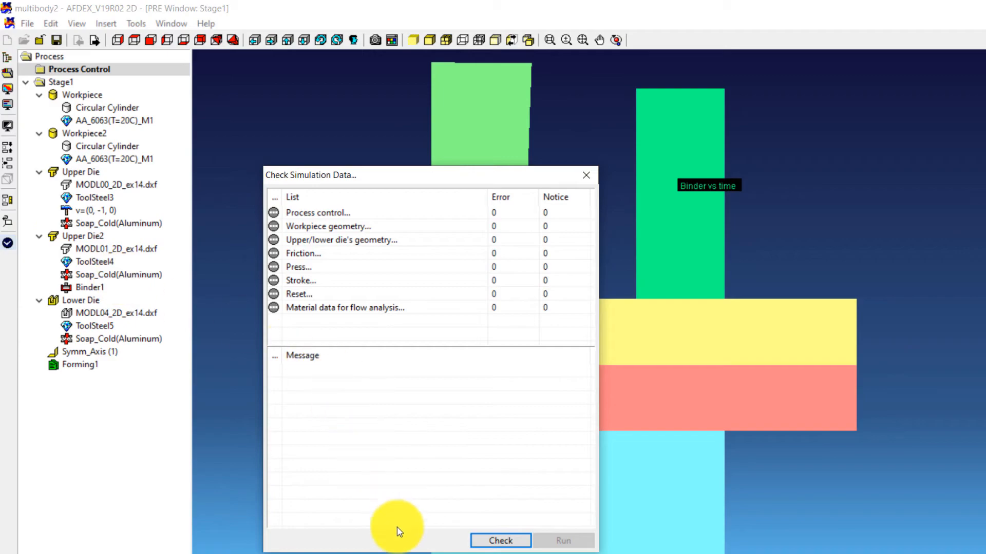
{"action": "left_click", "coordinate": [511, 542]}
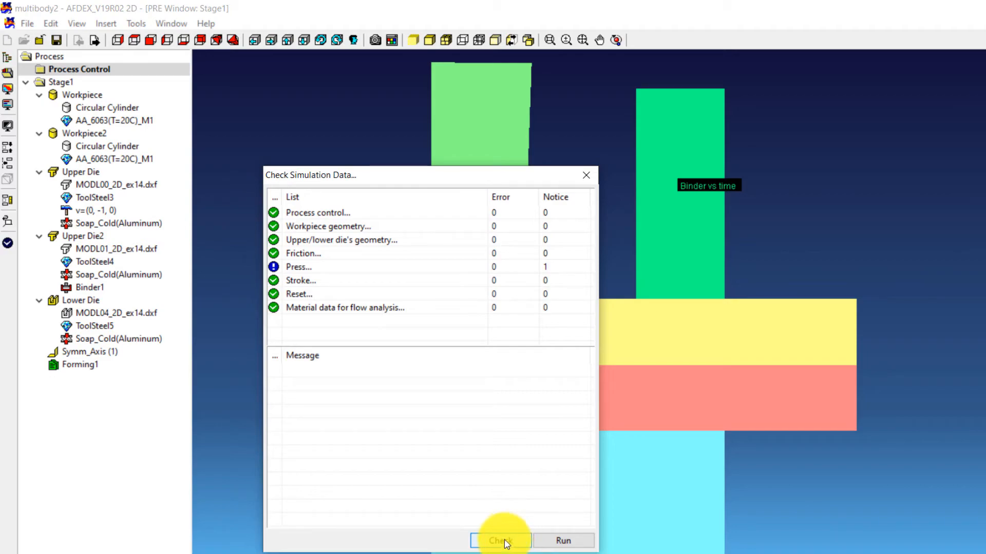
{"action": "left_click", "coordinate": [555, 270]}
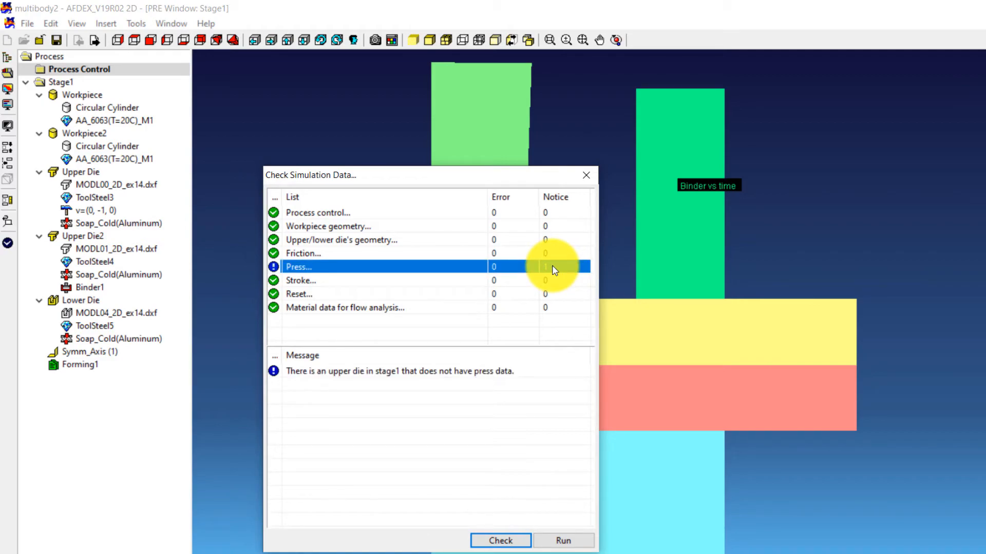
{"action": "left_click", "coordinate": [488, 374]}
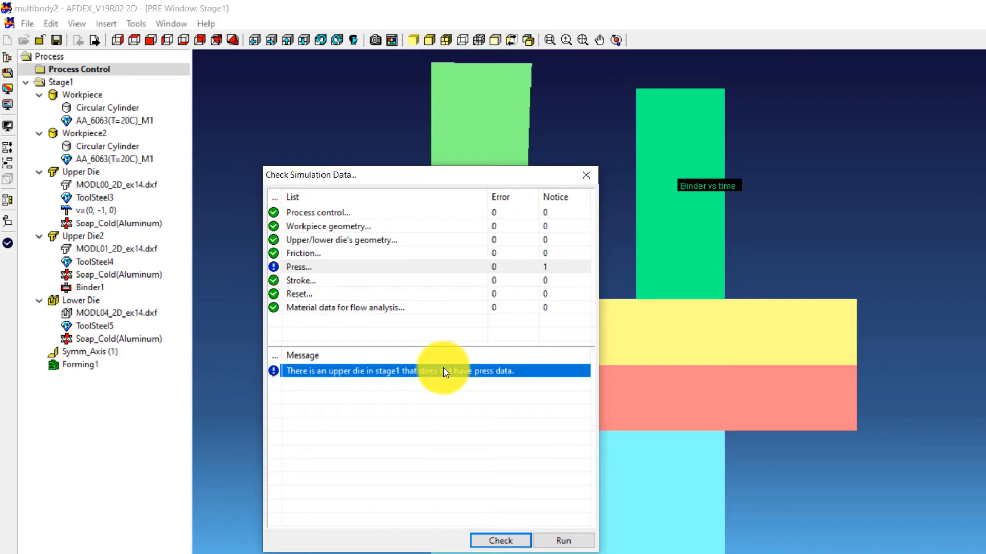
{"action": "left_click", "coordinate": [563, 541]}
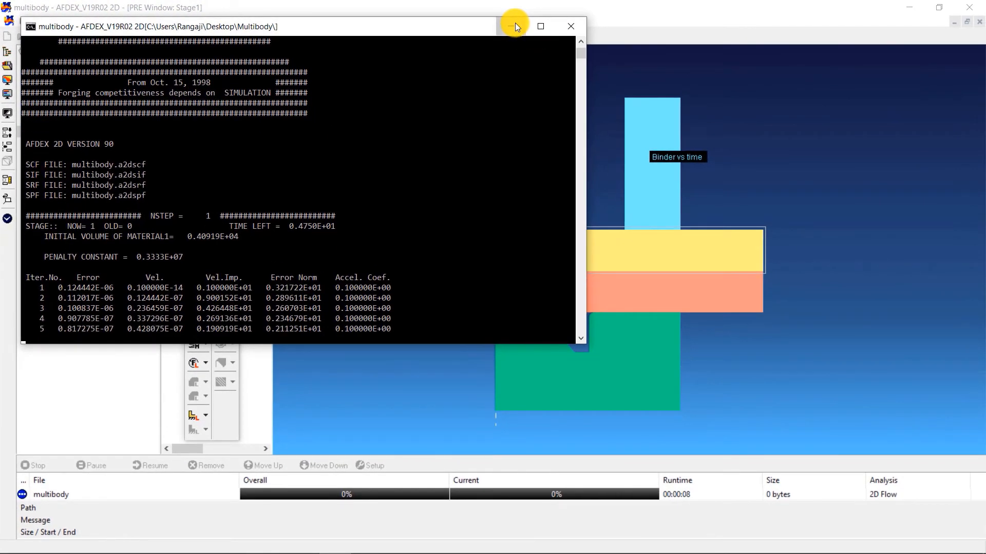
{"action": "left_click", "coordinate": [692, 34]}
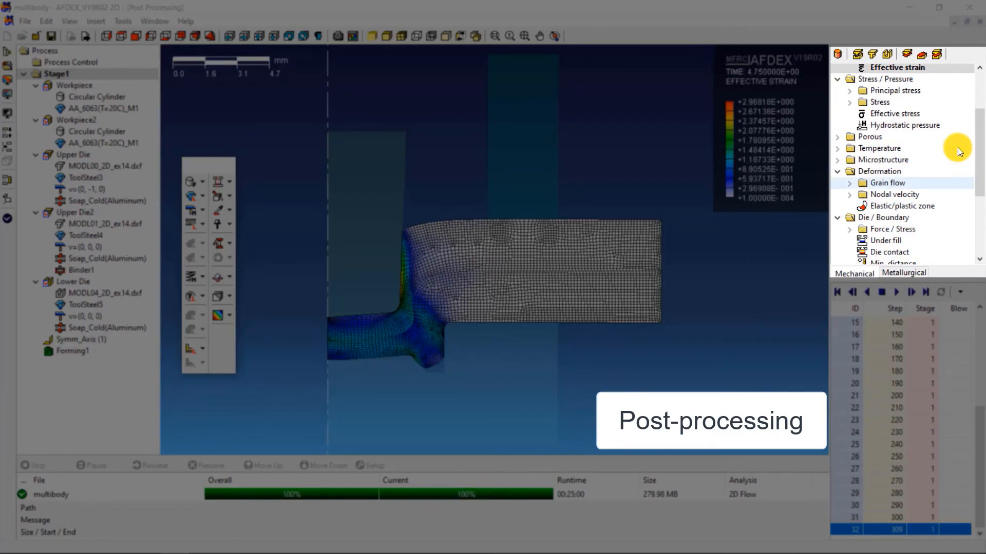
- Look through the mechanical result variables and play the effective strain results from the first step
{"action": "scroll", "coordinate": [959, 136], "scroll_direction": "up", "scroll_amount": 3}
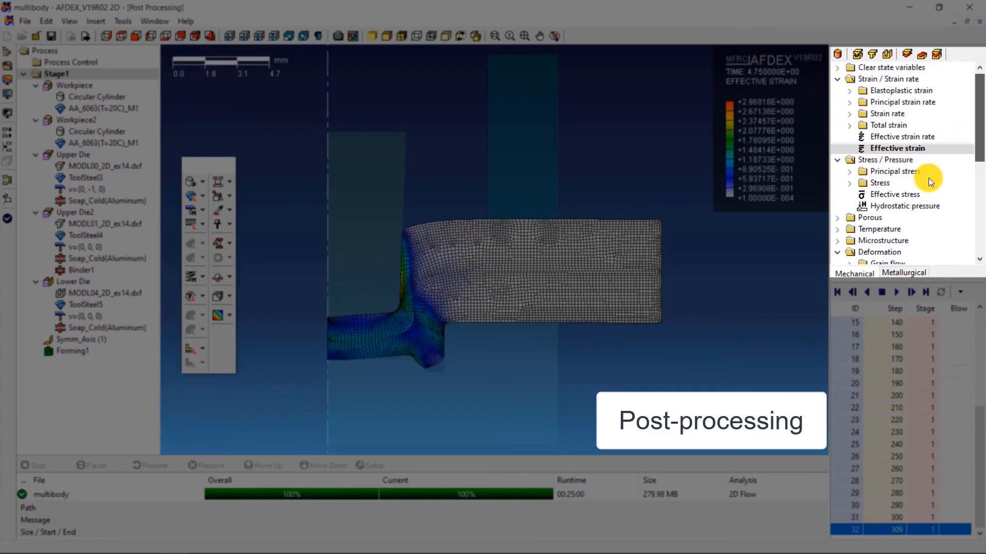
{"action": "left_click", "coordinate": [895, 194]}
{"action": "left_click", "coordinate": [905, 147]}
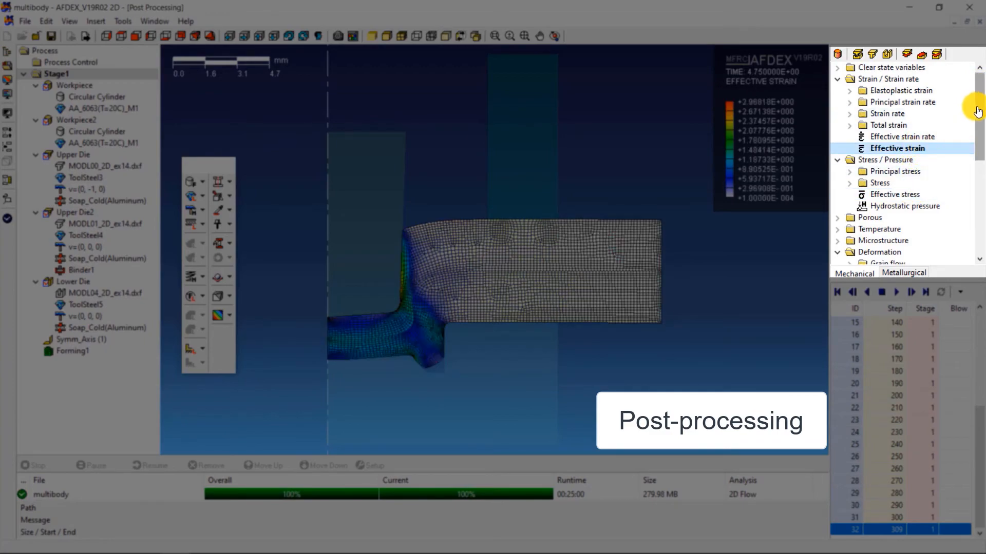
{"action": "scroll", "coordinate": [978, 134], "scroll_direction": "down", "scroll_amount": 2}
{"action": "left_click_drag", "start_coordinate": [980, 136], "coordinate": [975, 216]}
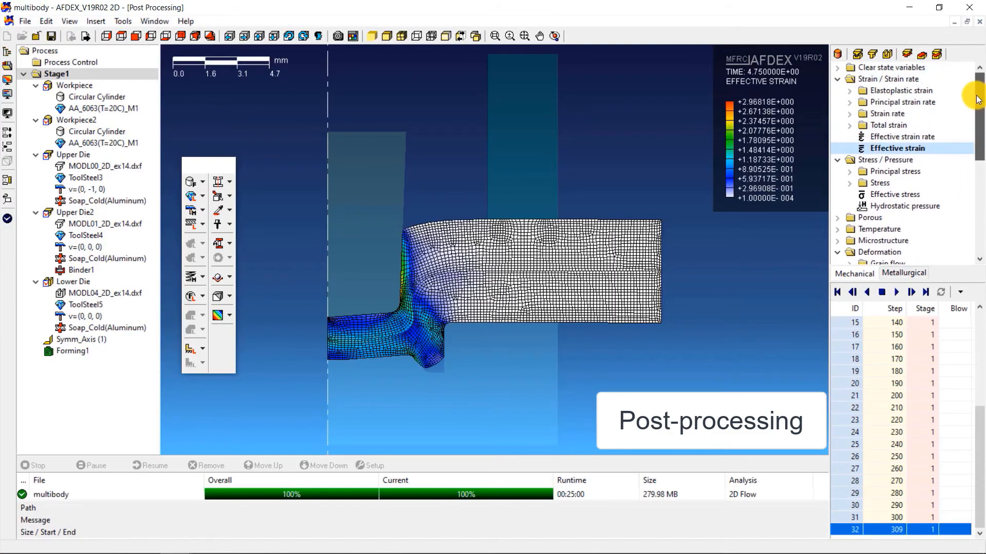
{"action": "scroll", "coordinate": [977, 100], "scroll_direction": "down", "scroll_amount": 5}
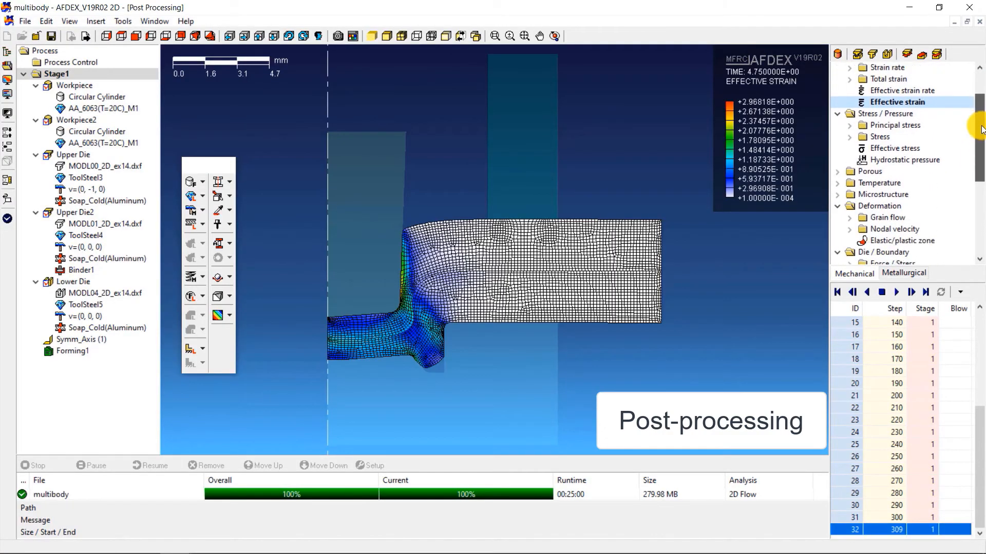
{"action": "scroll", "coordinate": [976, 97], "scroll_direction": "up", "scroll_amount": 5}
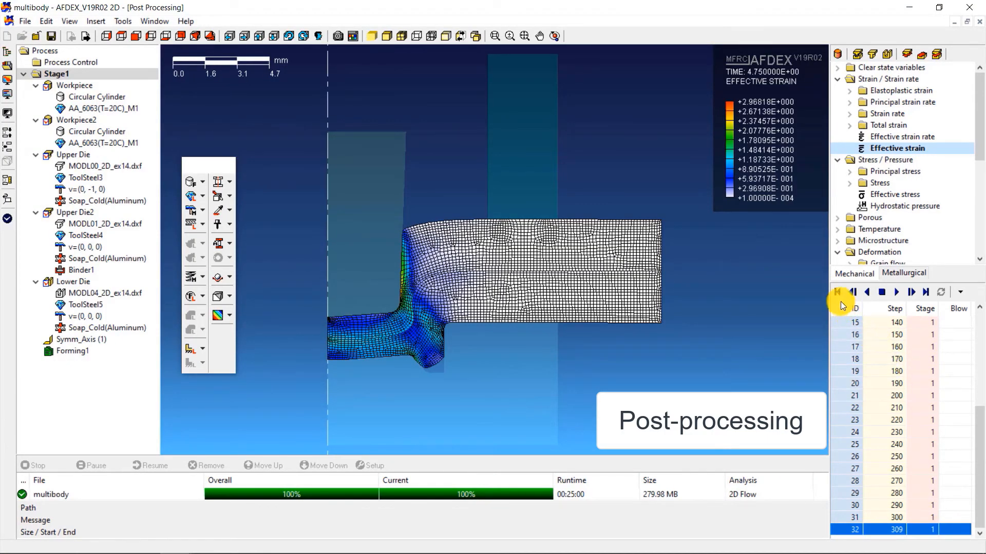
{"action": "left_click", "coordinate": [838, 293]}
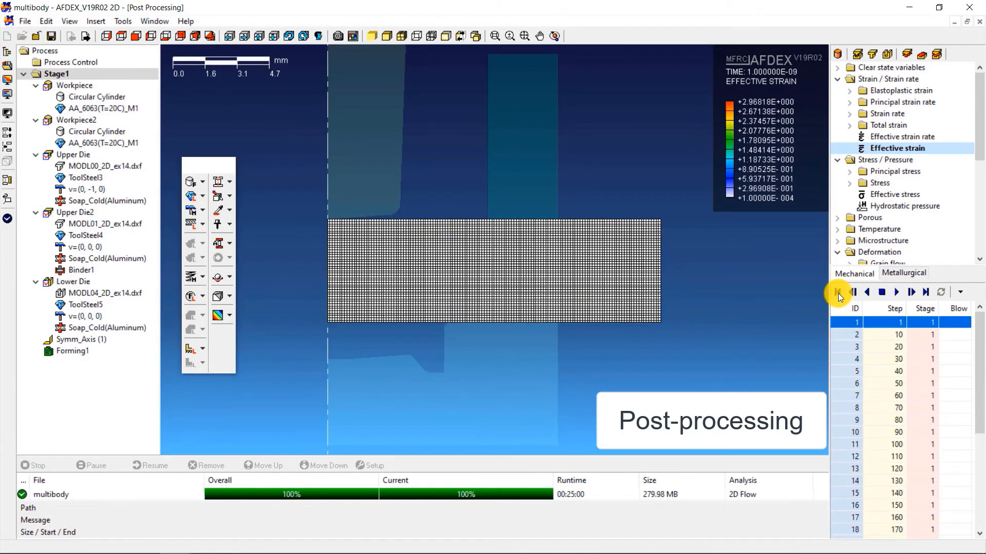
{"action": "left_click", "coordinate": [894, 292]}
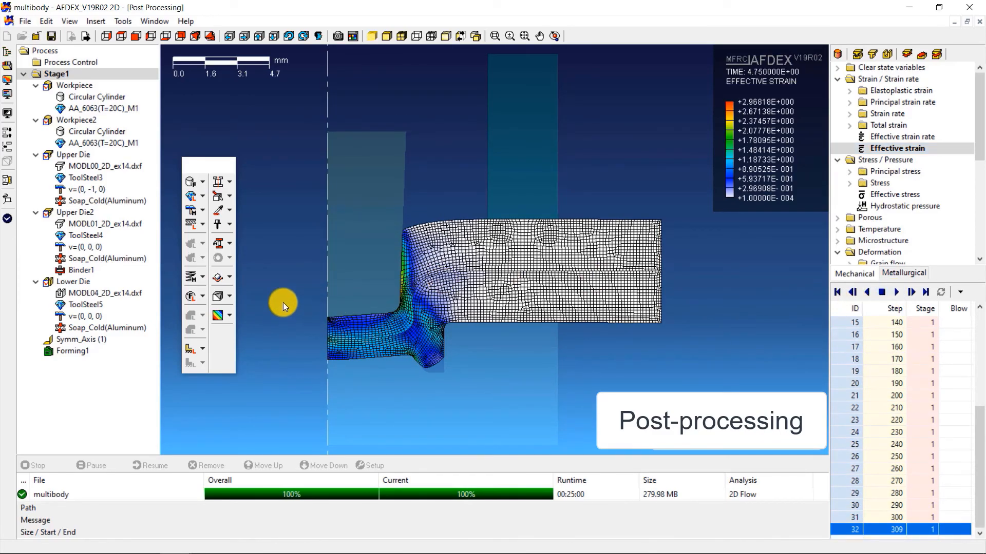
- Turn the mirror display on and orient the model to show its inner section in 3D
{"action": "scroll", "coordinate": [283, 302], "scroll_direction": "up", "scroll_amount": 2}
{"action": "left_click", "coordinate": [229, 182]}
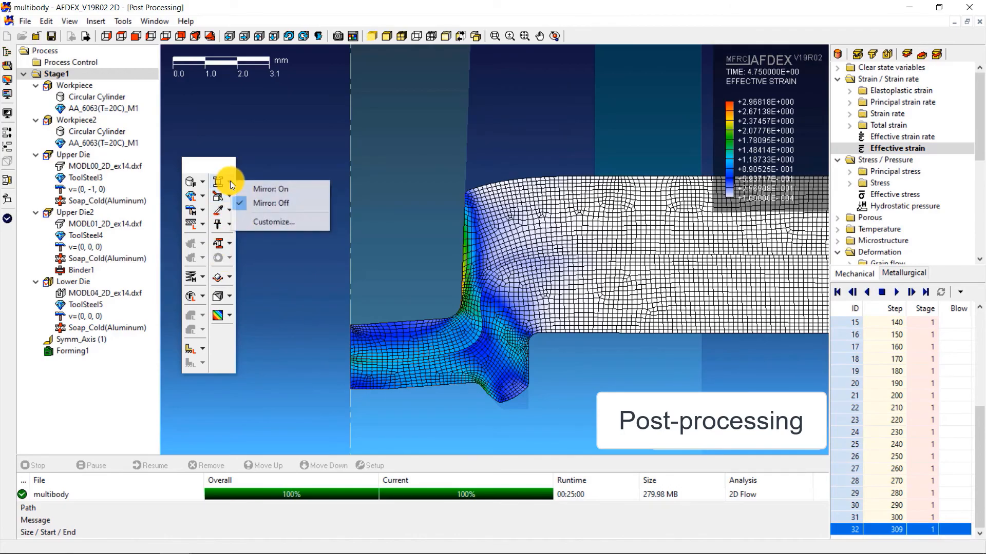
{"action": "left_click", "coordinate": [257, 189]}
{"action": "left_click", "coordinate": [540, 36]}
{"action": "left_click_drag", "start_coordinate": [459, 170], "coordinate": [609, 154]}
{"action": "left_click", "coordinate": [558, 36]}
{"action": "left_click_drag", "start_coordinate": [748, 300], "coordinate": [642, 326]}
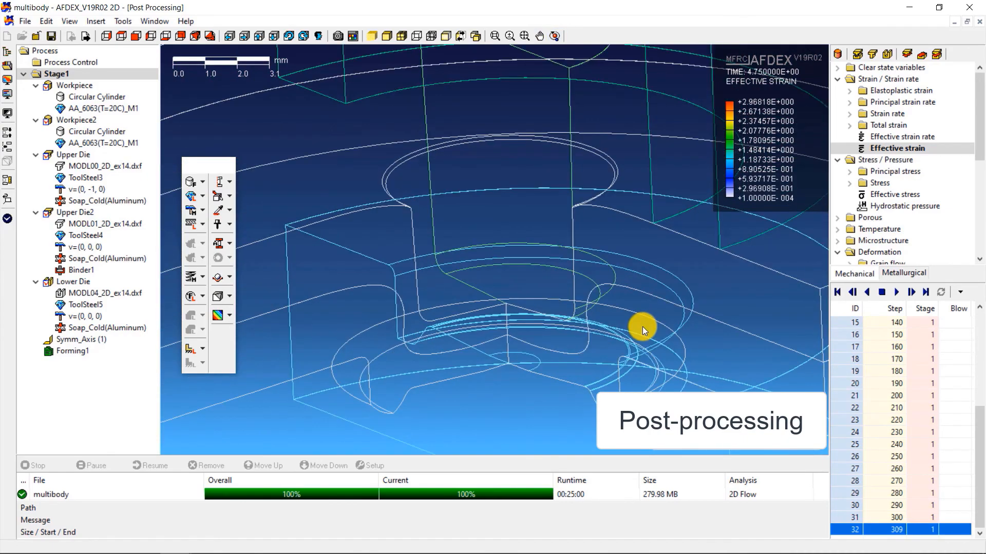
{"action": "scroll", "coordinate": [598, 398], "scroll_direction": "up", "scroll_amount": 3}
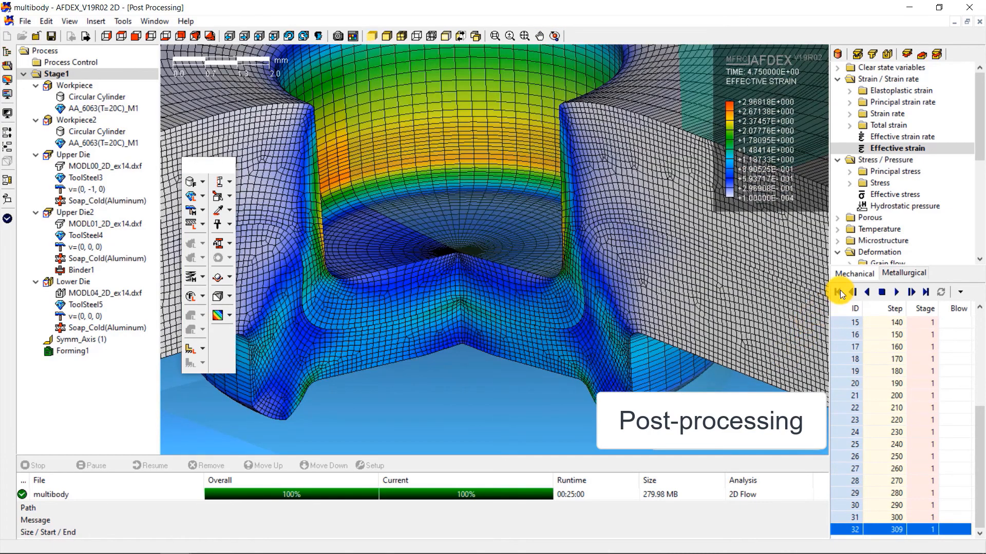
- Play the effective strain animation of the mirrored model from the first step
{"action": "left_click", "coordinate": [840, 292]}
{"action": "left_click", "coordinate": [896, 292]}
{"action": "scroll", "coordinate": [483, 284], "scroll_direction": "down", "scroll_amount": 3}
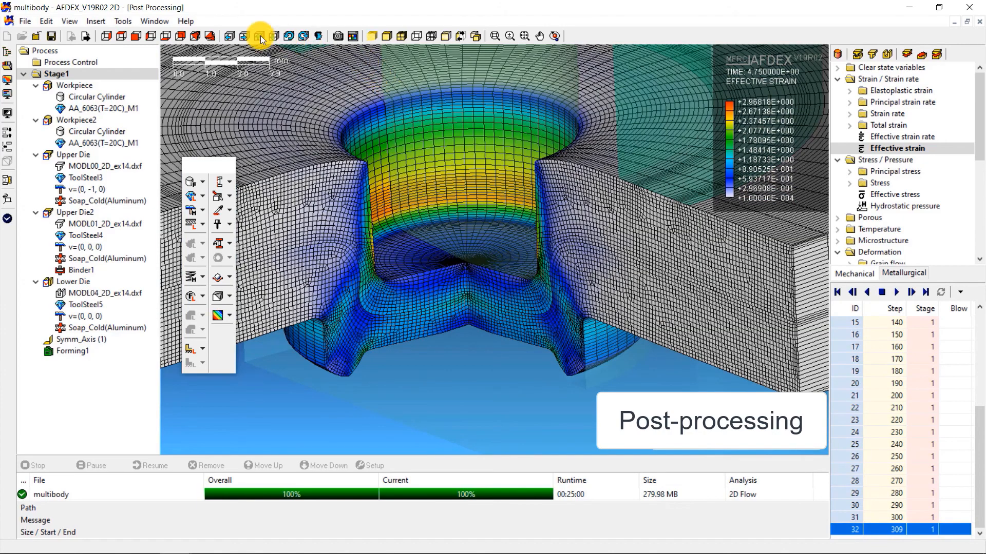
- Display the effective stress on the mirrored model in front view, enlarged around the joined section
{"action": "left_click", "coordinate": [136, 35]}
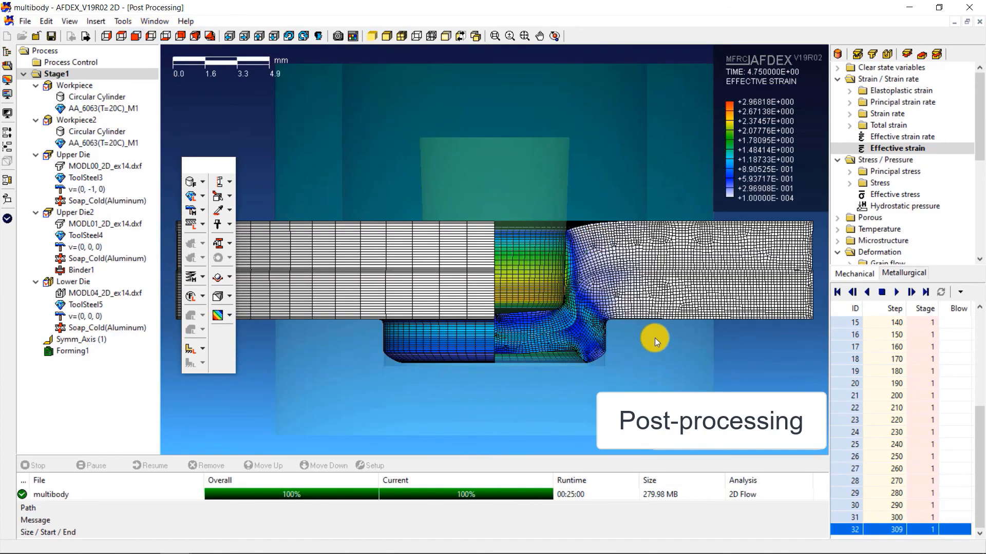
{"action": "scroll", "coordinate": [654, 339], "scroll_direction": "down", "scroll_amount": 1}
{"action": "left_click", "coordinate": [538, 36]}
{"action": "left_click_drag", "start_coordinate": [409, 239], "coordinate": [431, 232]}
{"action": "left_click", "coordinate": [867, 194]}
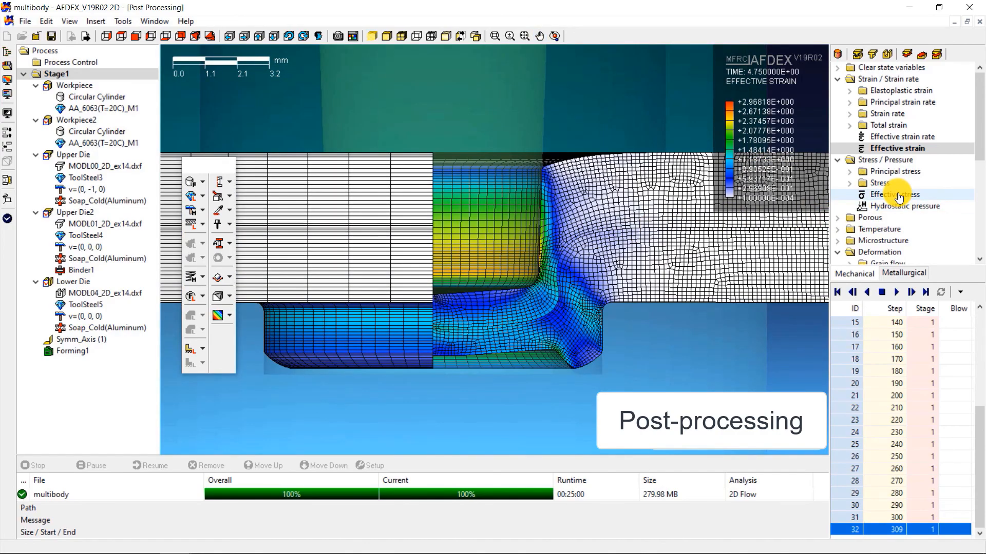
{"action": "scroll", "coordinate": [525, 293], "scroll_direction": "up", "scroll_amount": 2}
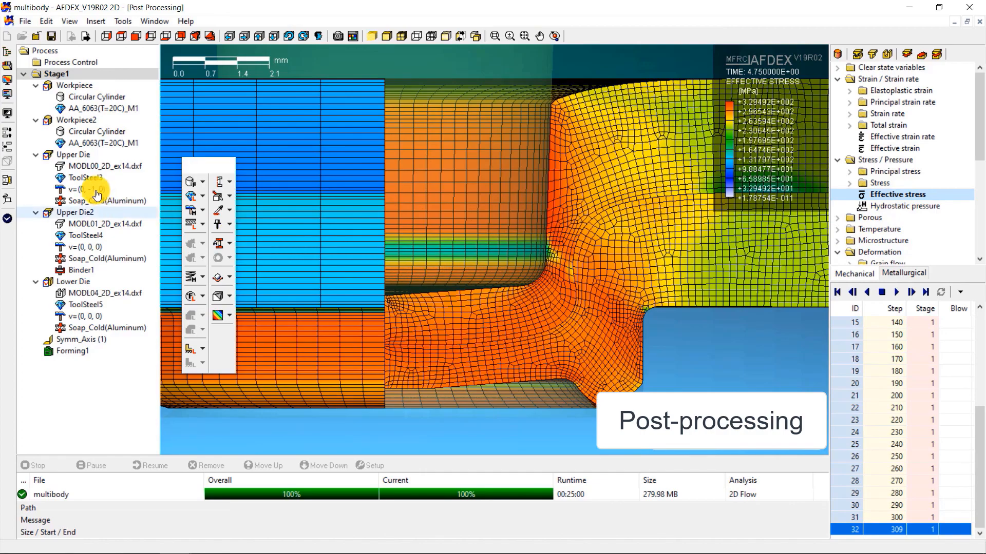
- Measure the distance between two nodes across the neck beside the punch's lower corner
{"action": "left_click", "coordinate": [8, 180]}
{"action": "left_click", "coordinate": [545, 270]}
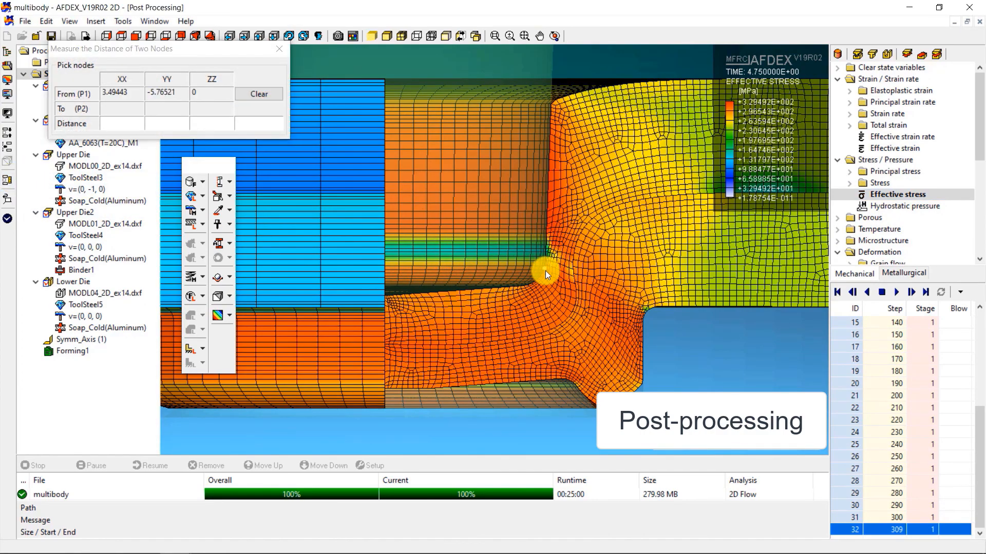
{"action": "left_click", "coordinate": [572, 268]}
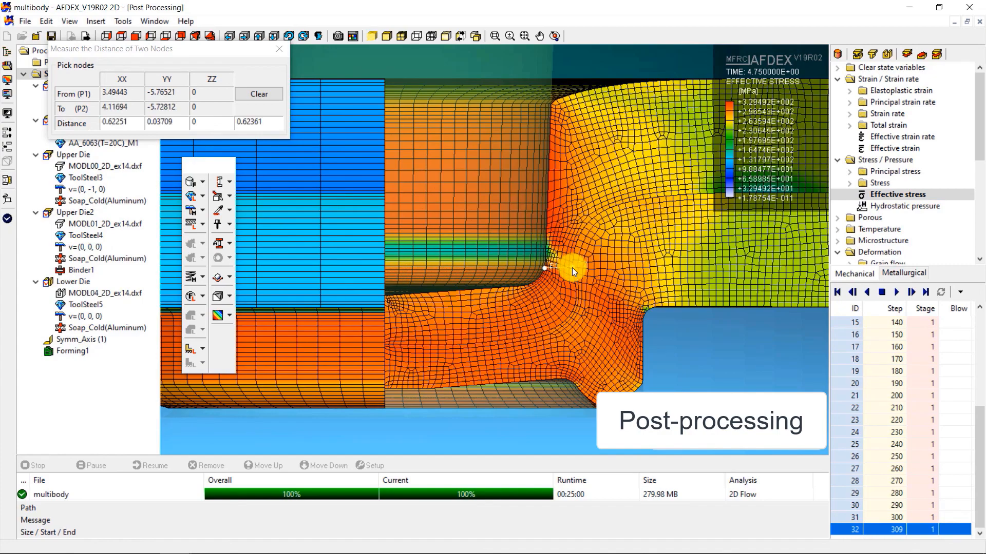
{"action": "left_click_drag", "start_coordinate": [217, 54], "coordinate": [603, 126]}
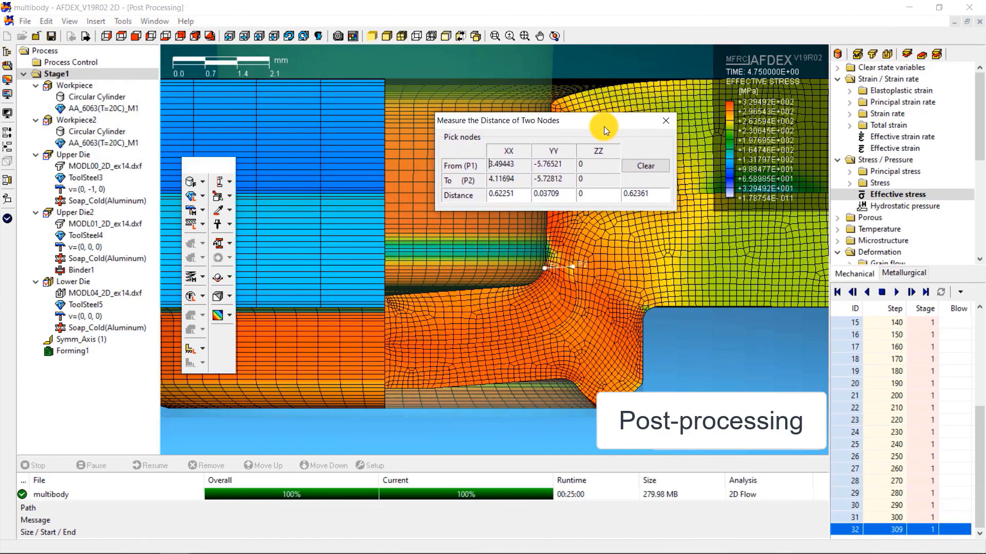